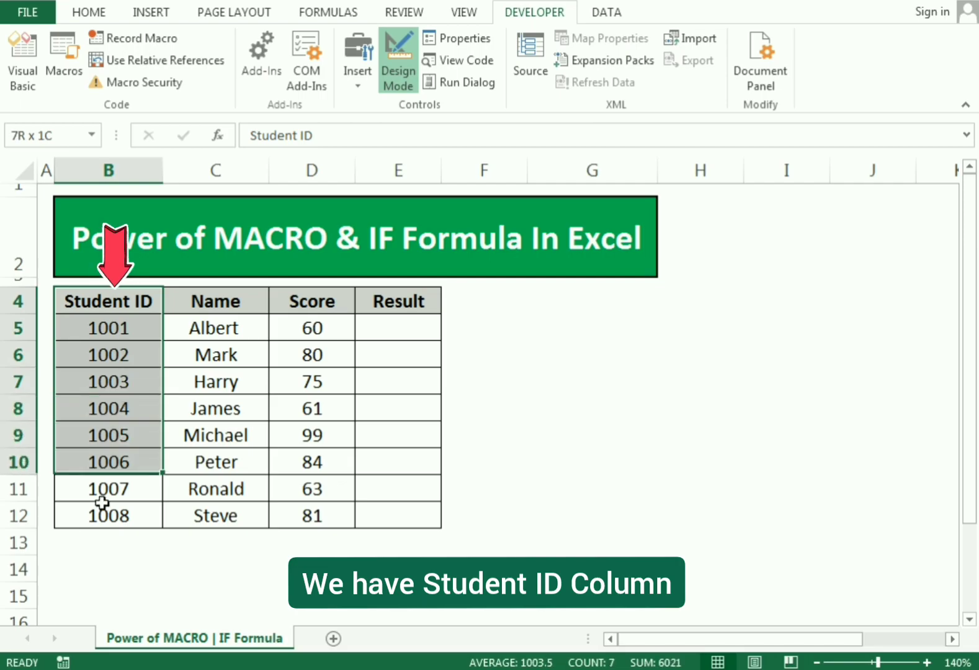
{"action": "left_click_drag", "start_coordinate": [225, 305], "coordinate": [214, 512]}
{"action": "left_click_drag", "start_coordinate": [319, 304], "coordinate": [321, 510]}
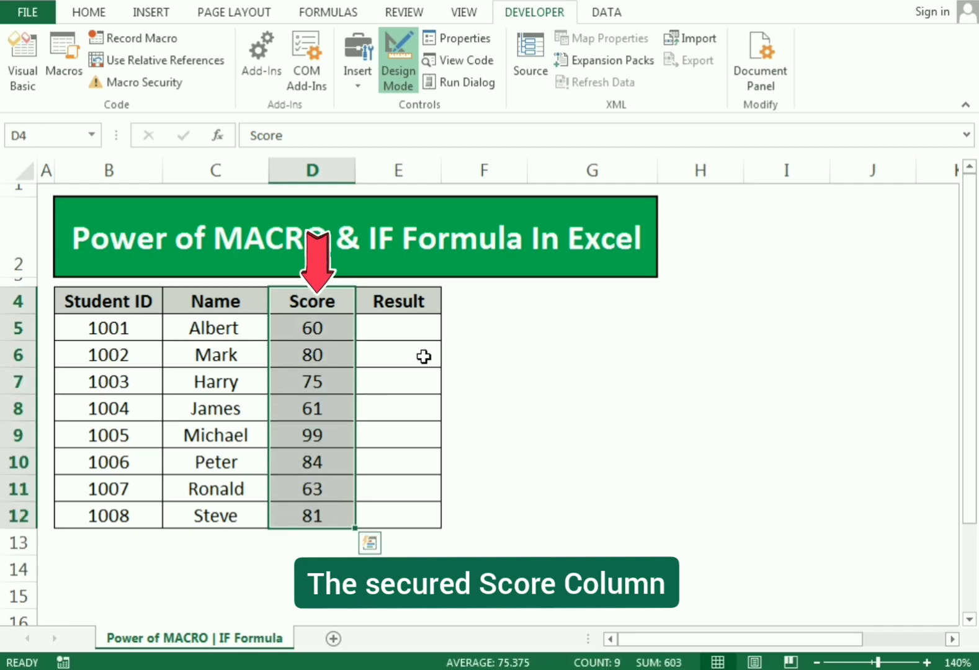
{"action": "left_click_drag", "start_coordinate": [385, 301], "coordinate": [387, 519]}
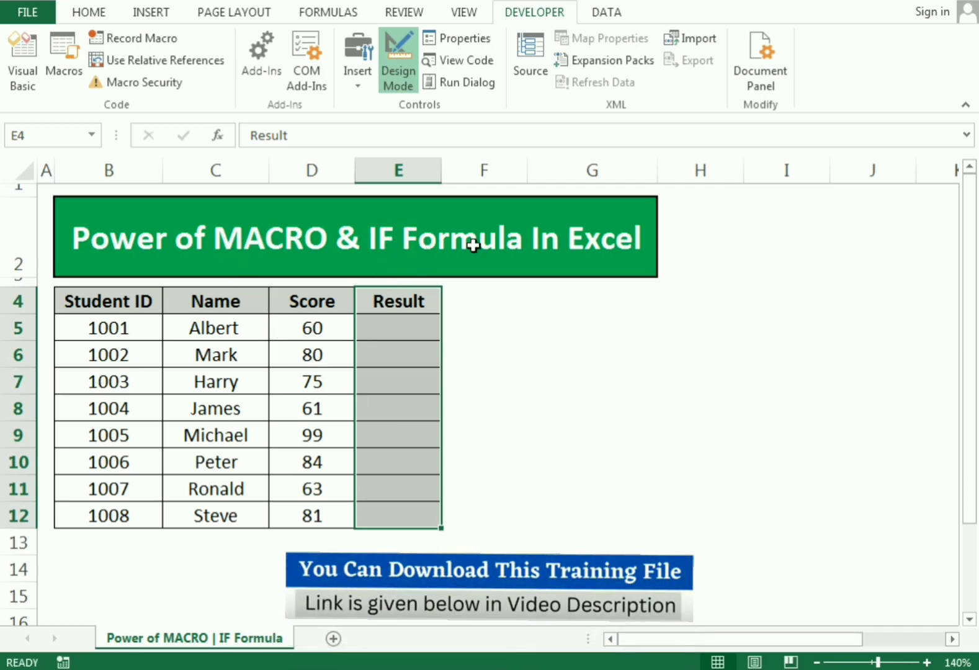
Enter =IF(D5>=60,"Pass","Fail") in cell E5 and fill it down the Result column through E12
{"action": "left_click", "coordinate": [385, 330]}
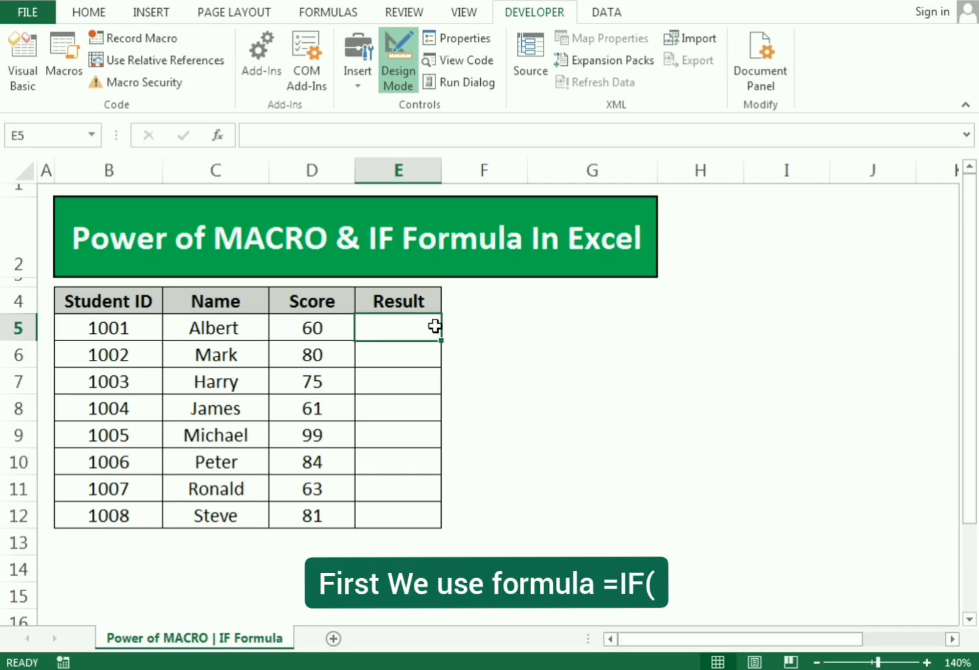
{"action": "type", "text": "=IF"}
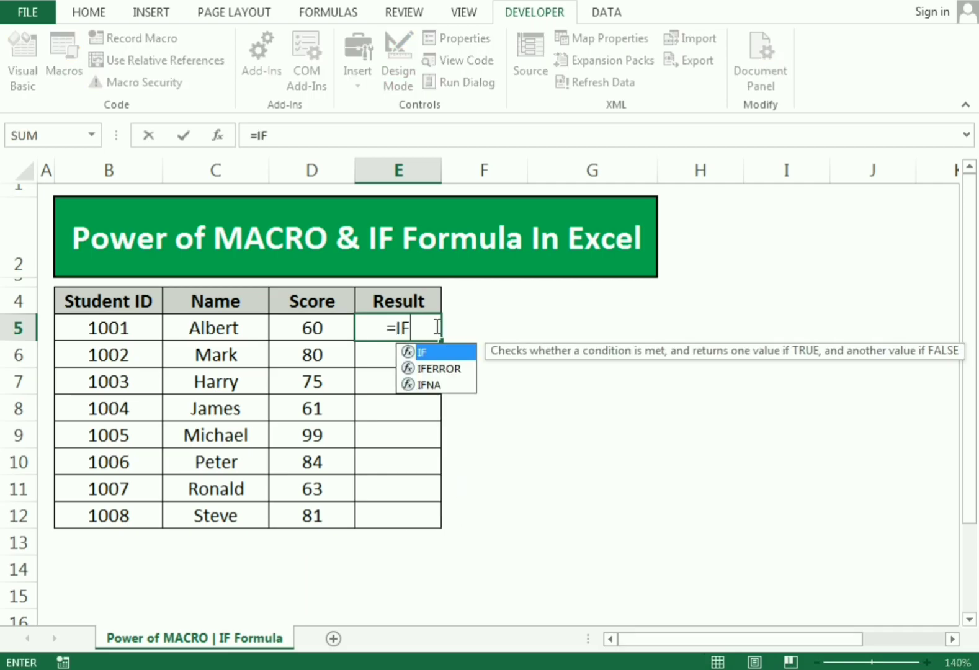
{"action": "type", "text": "("}
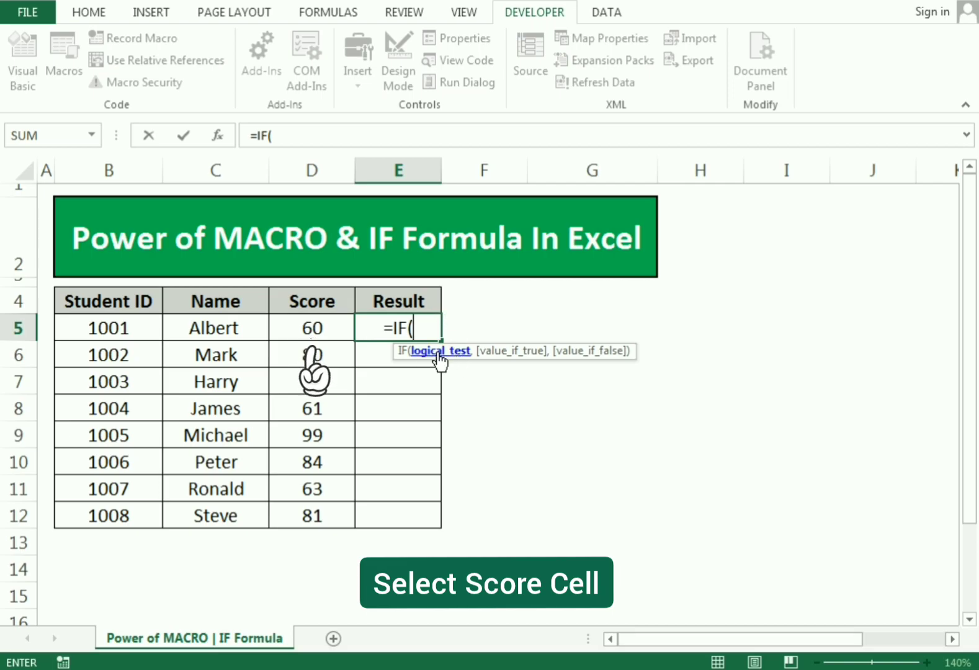
{"action": "left_click", "coordinate": [314, 327]}
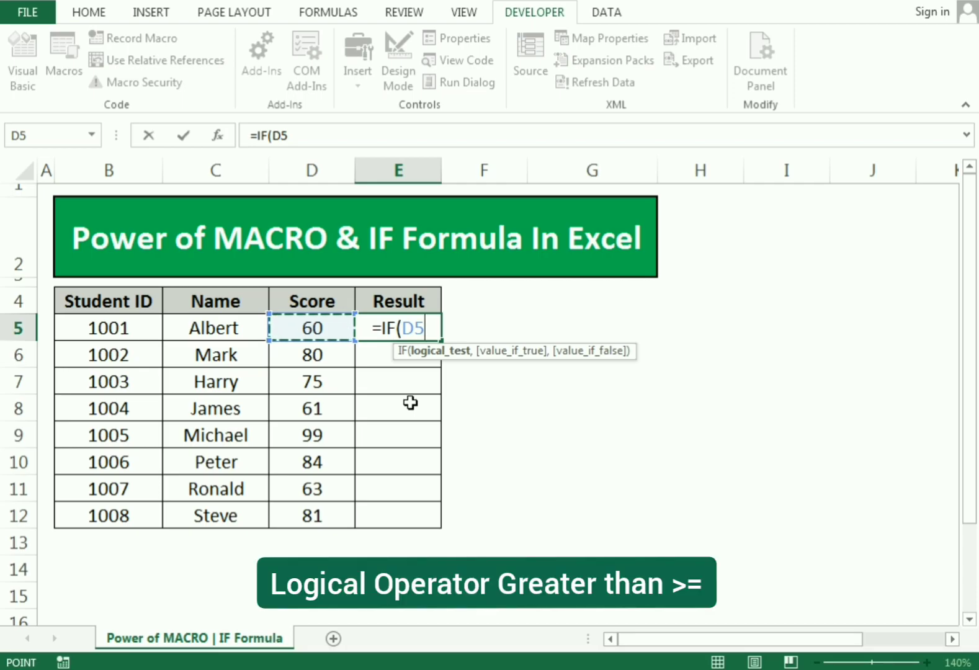
{"action": "type", "text": ">="}
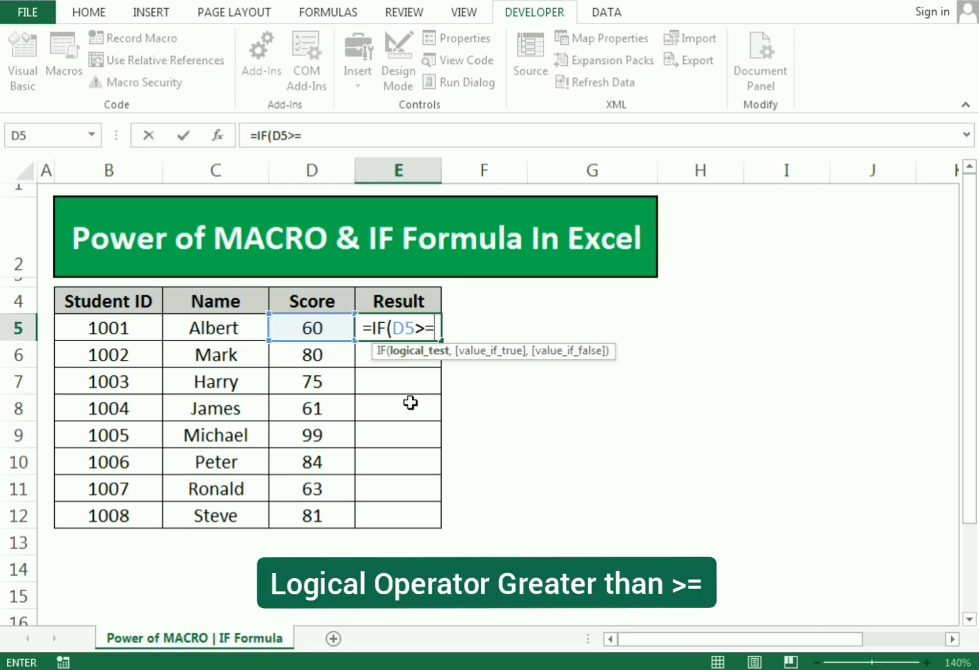
{"action": "type", "text": "60"}
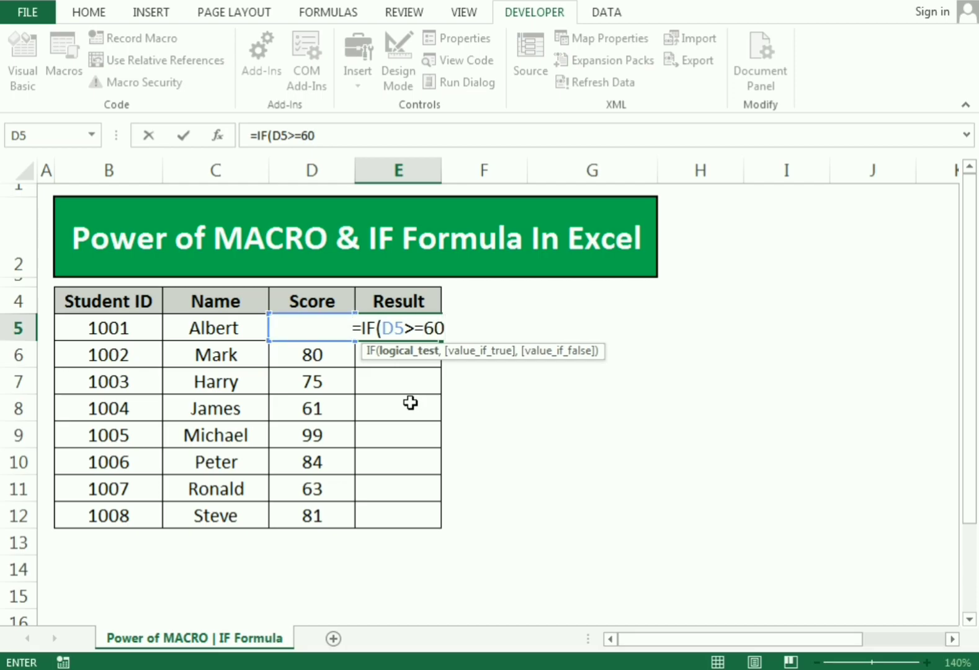
{"action": "type", "text": ","}
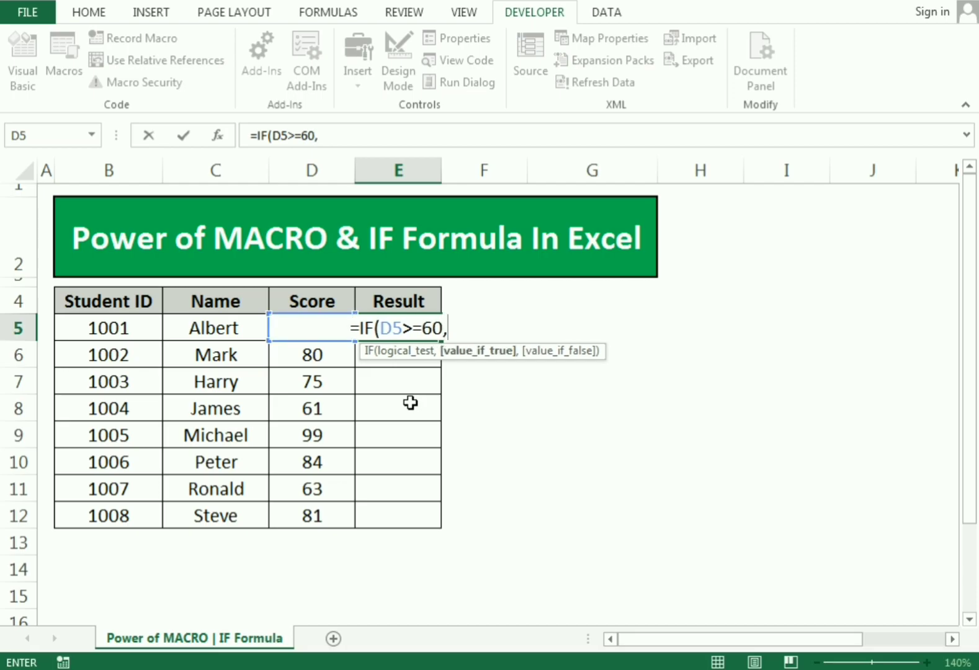
{"action": "type", "text": "\"P"}
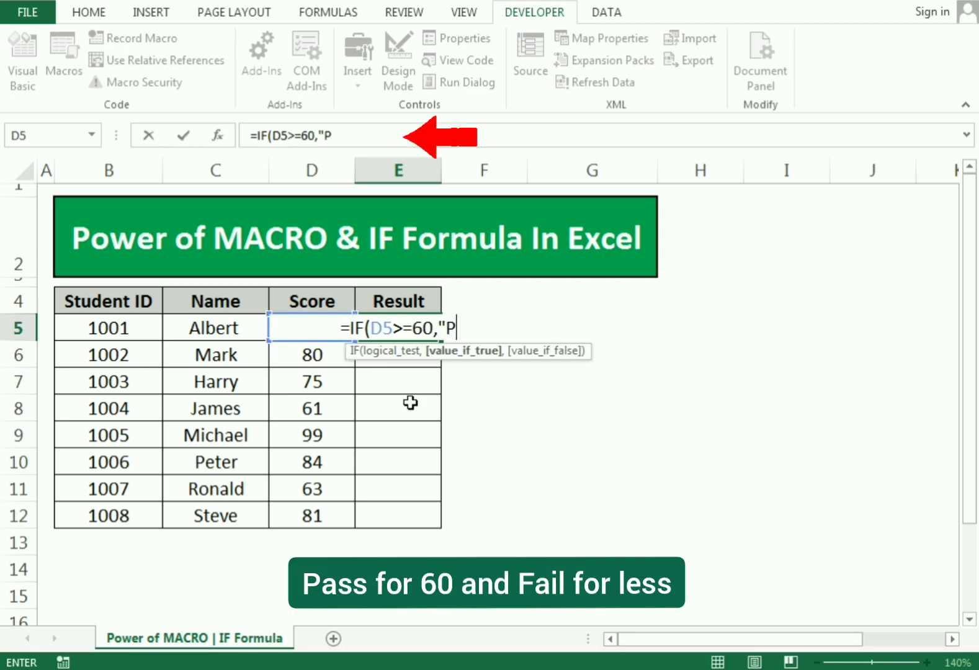
{"action": "type", "text": "ass\",\""}
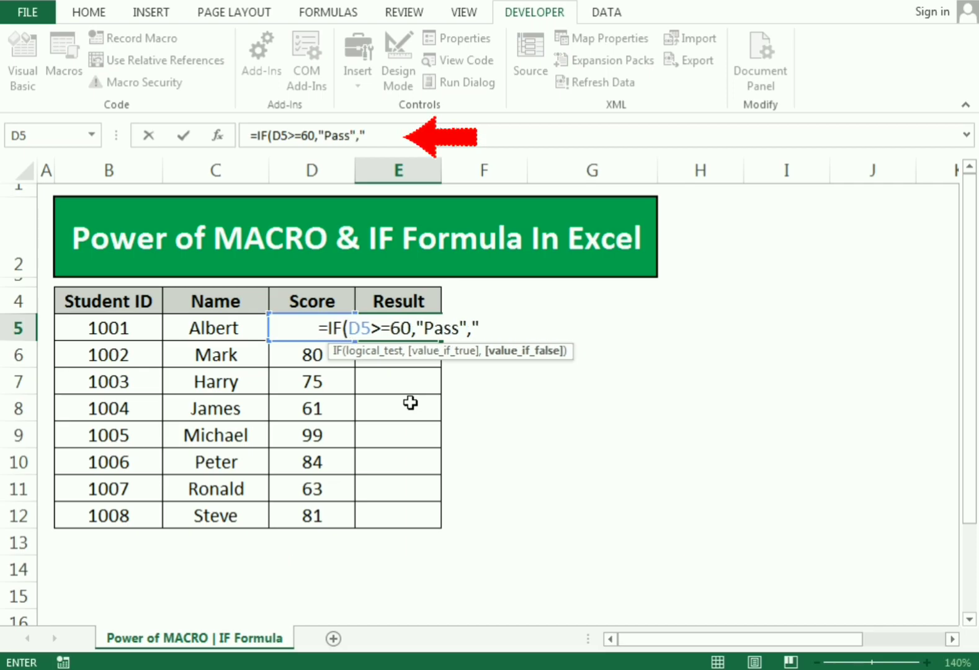
{"action": "type", "text": "Fail\")"}
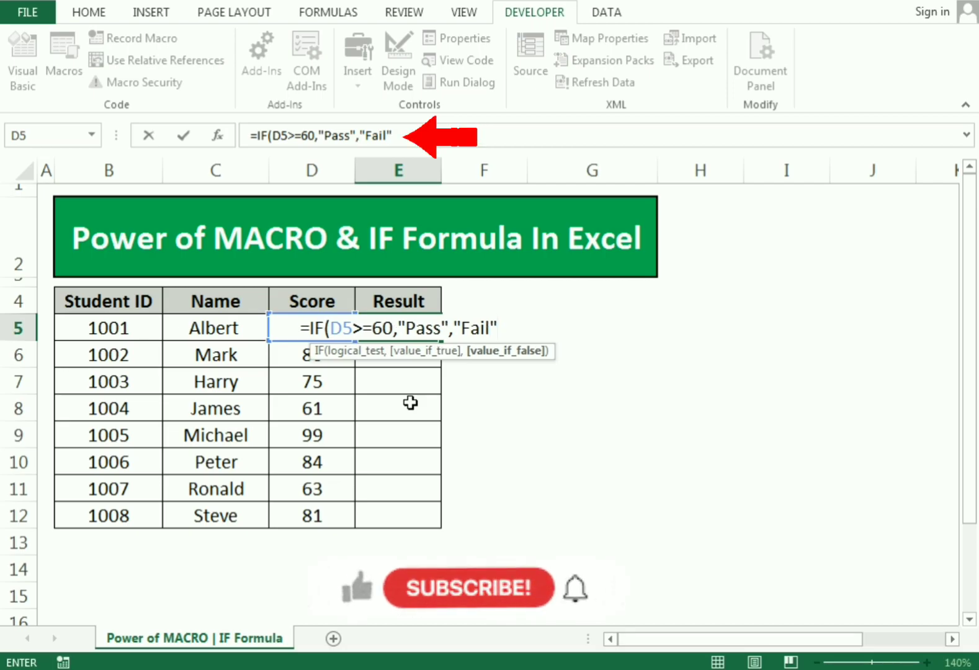
{"action": "double_click", "coordinate": [343, 325]}
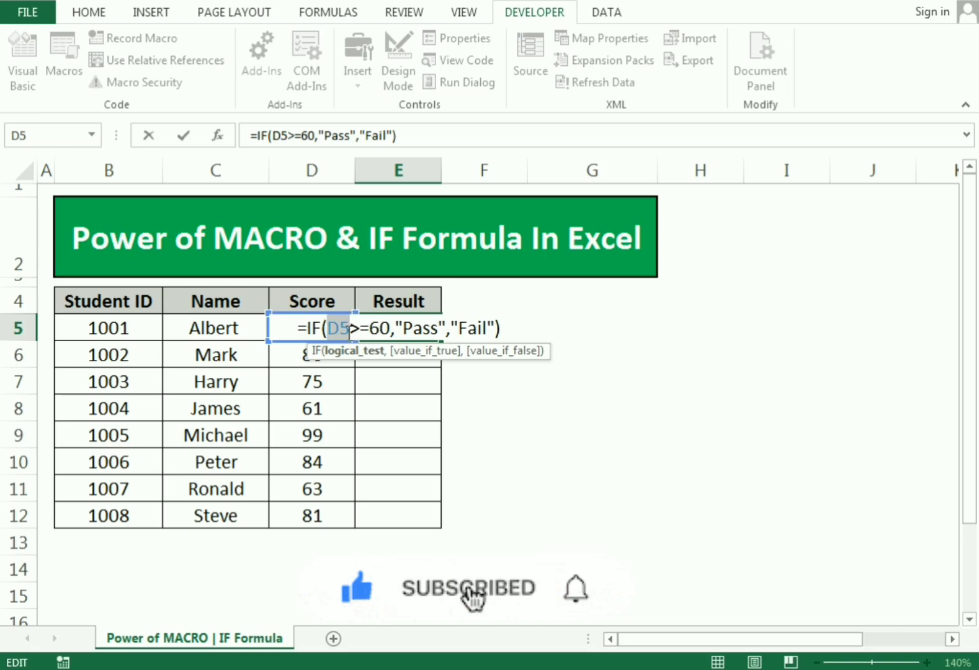
{"action": "double_click", "coordinate": [372, 327]}
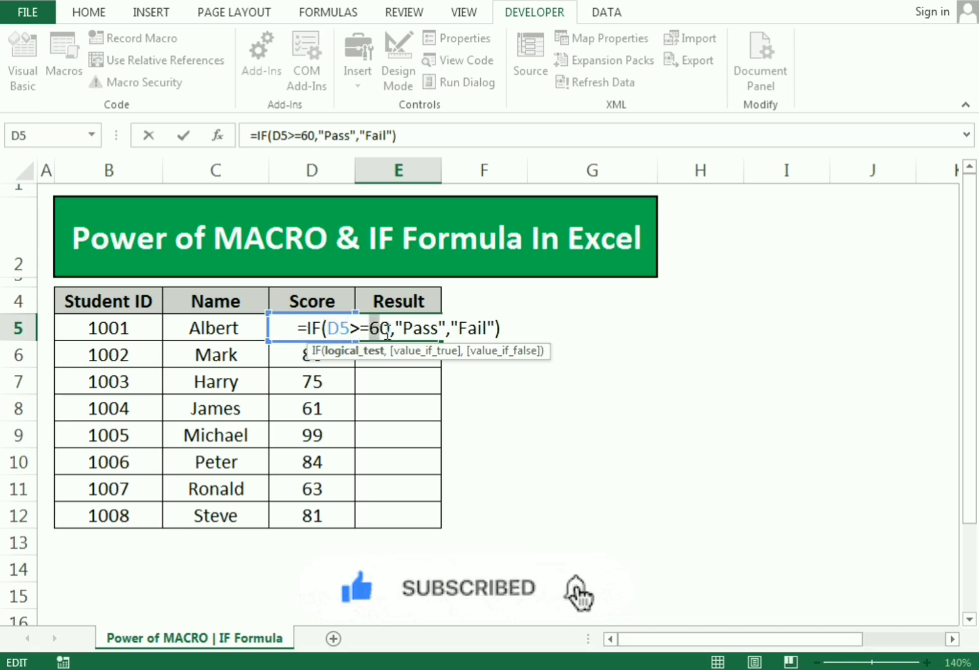
{"action": "double_click", "coordinate": [469, 328]}
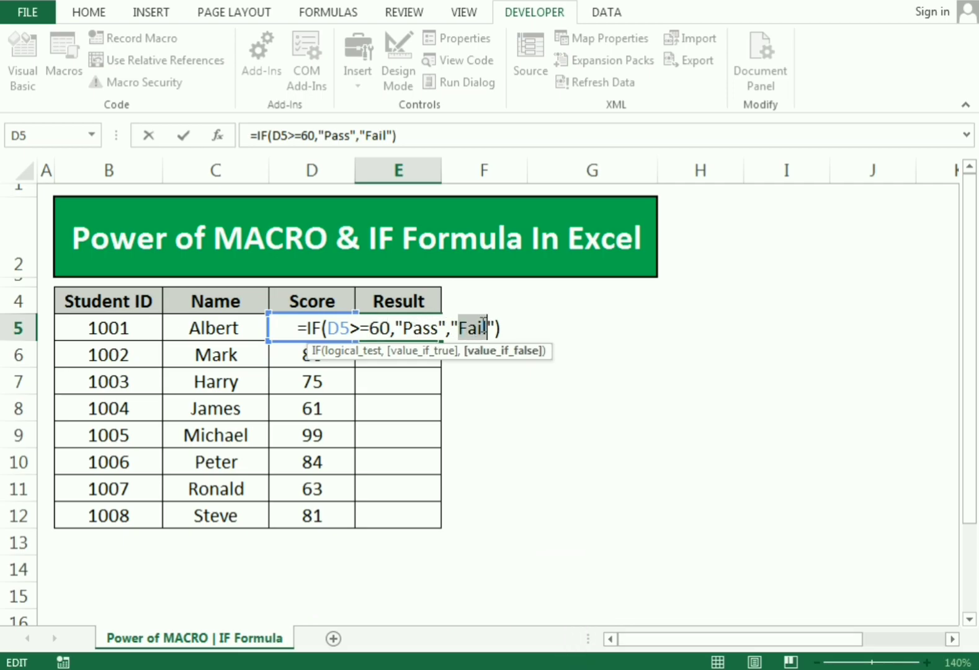
{"action": "key", "text": "Return"}
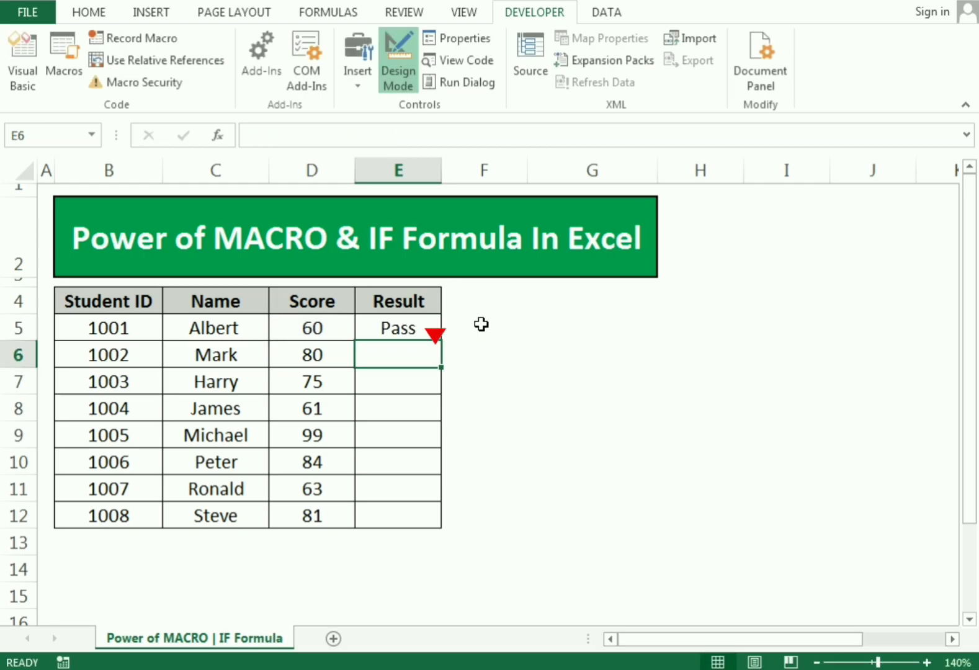
{"action": "left_click", "coordinate": [401, 330]}
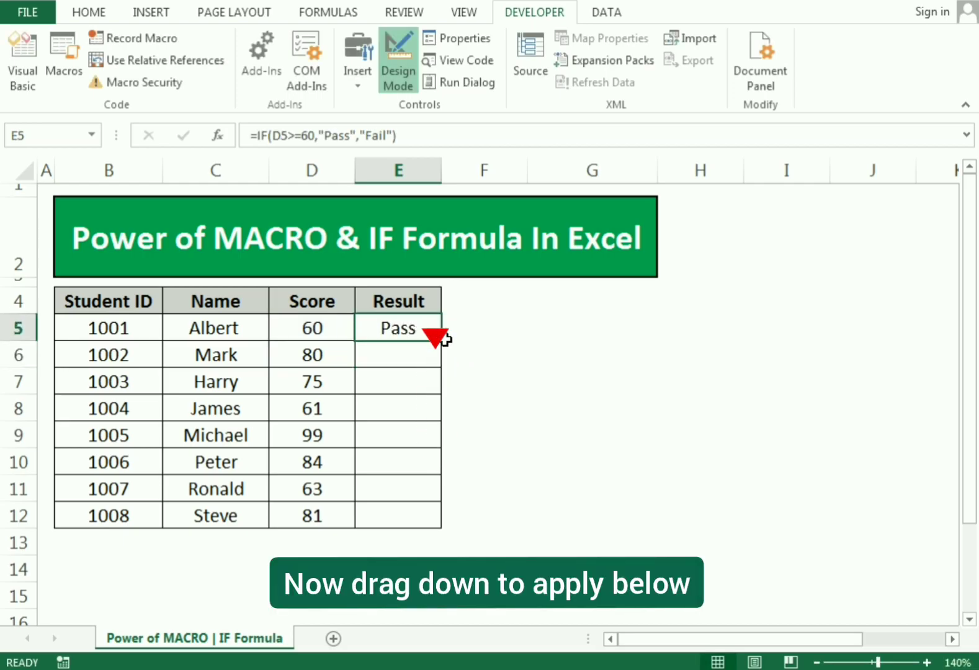
{"action": "left_click_drag", "start_coordinate": [441, 340], "coordinate": [437, 525]}
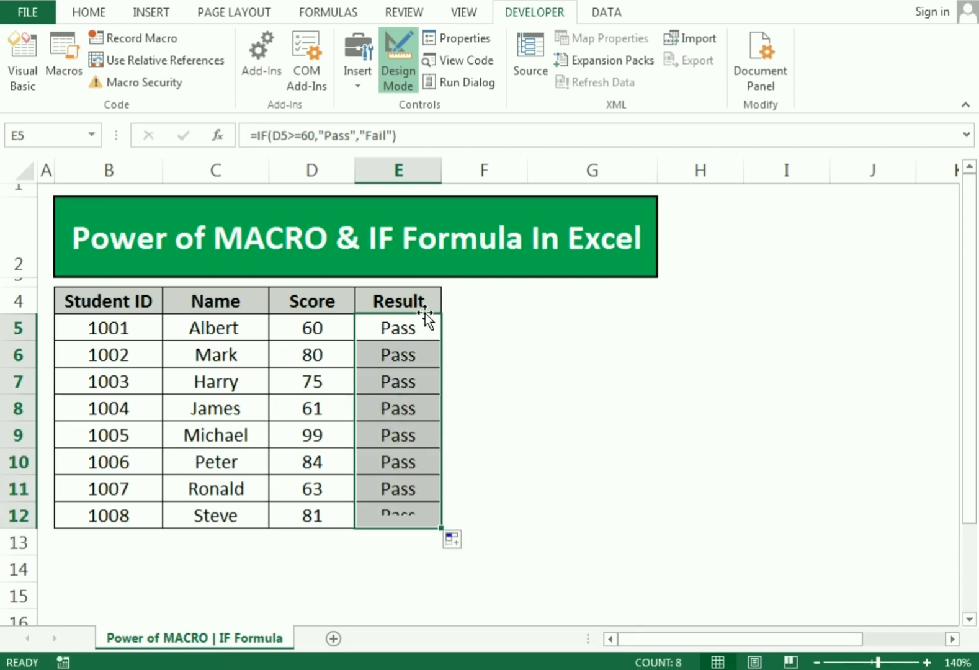
Test the Result formulas by changing the score in D8 to 50 and the score in D6 to 40
{"action": "left_click", "coordinate": [313, 406]}
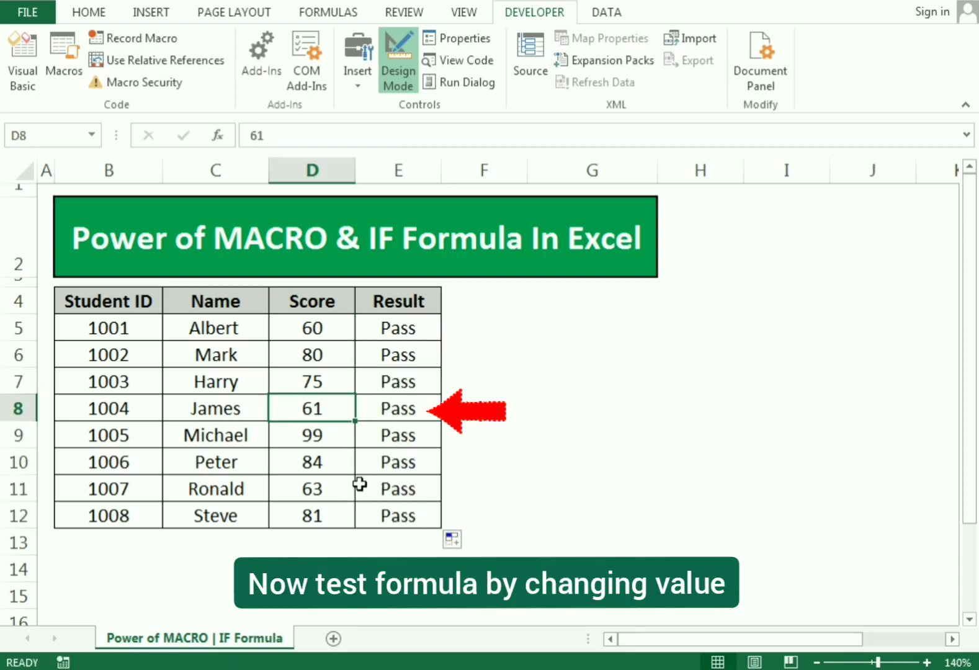
{"action": "type", "text": "50"}
{"action": "key", "text": "Return"}
{"action": "key", "text": "Up"}
{"action": "key", "text": "Up"}
{"action": "key", "text": "Up"}
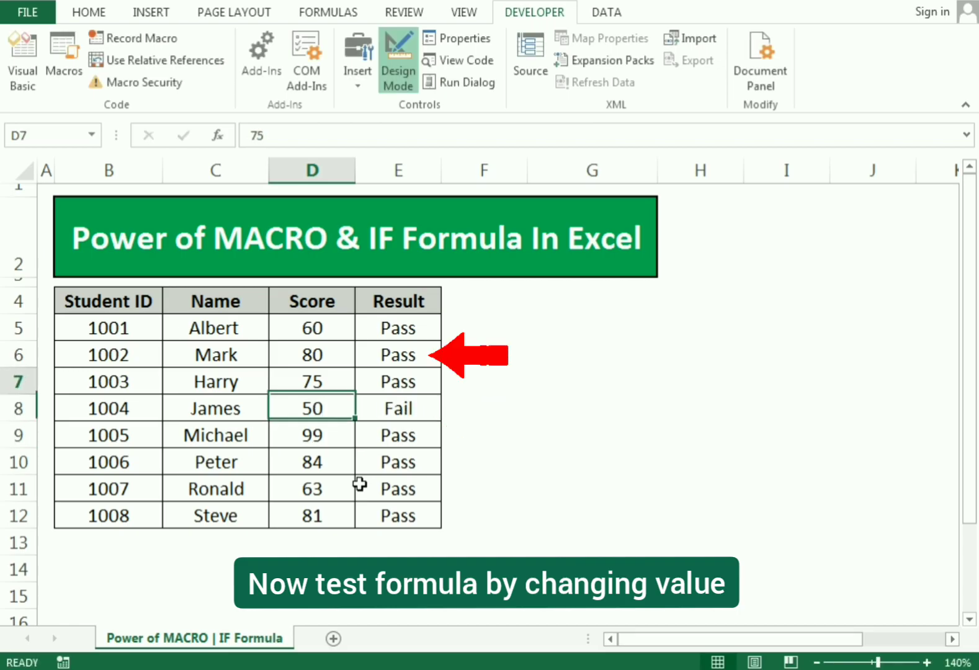
{"action": "type", "text": "40"}
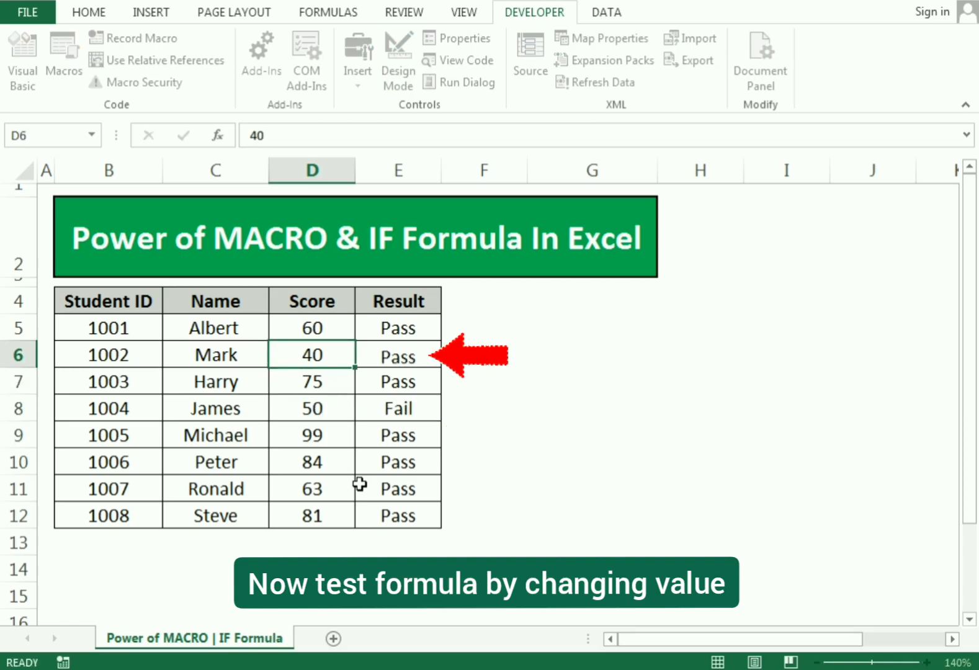
{"action": "key", "text": "Return"}
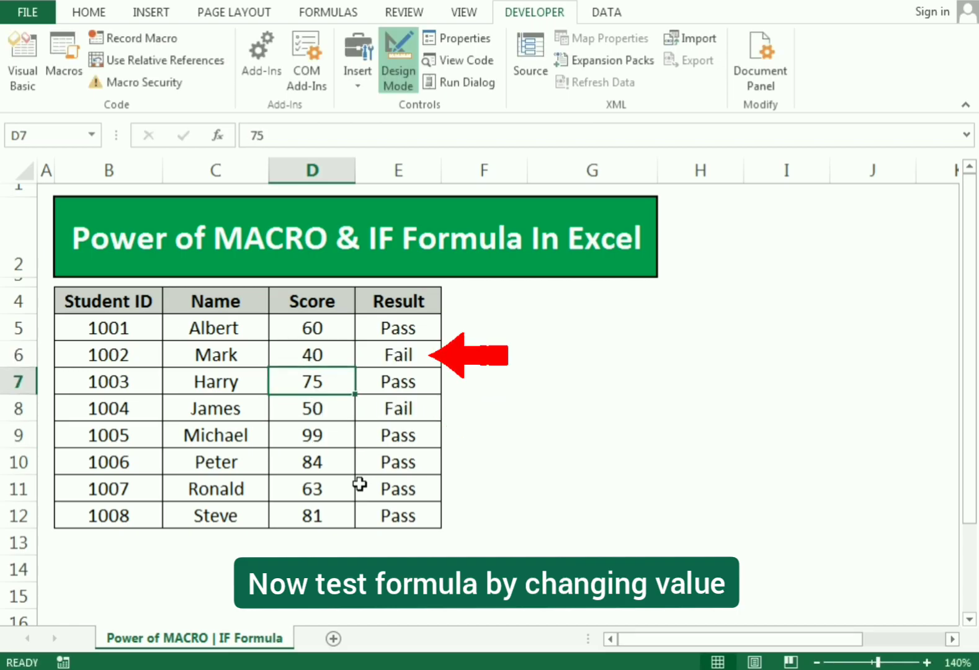
Test the pass threshold by entering 61 in D5 and replacing it with 59
{"action": "left_click", "coordinate": [323, 340]}
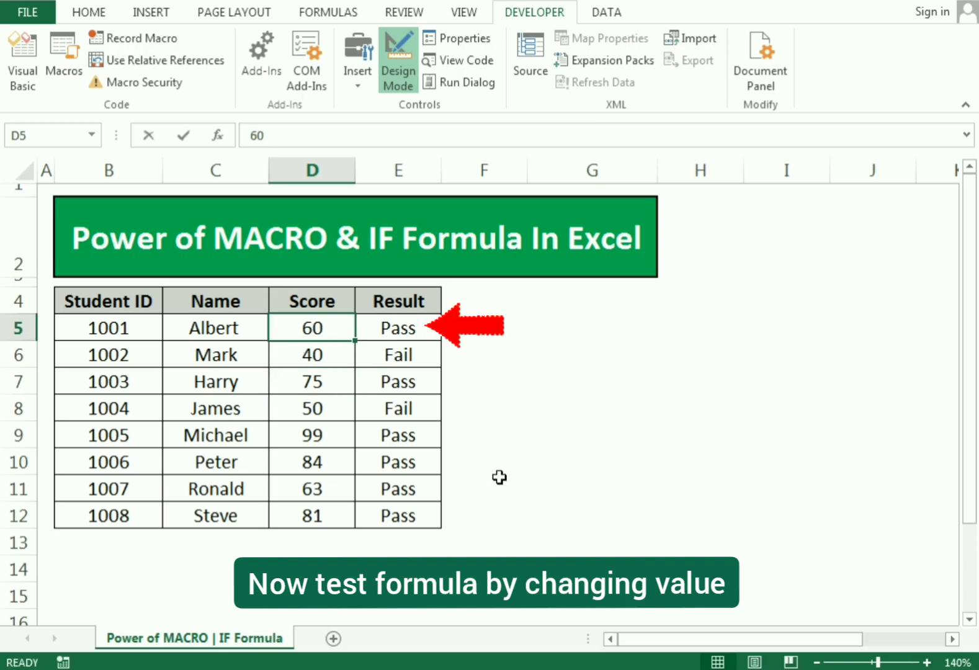
{"action": "type", "text": "61"}
{"action": "key", "text": "Return"}
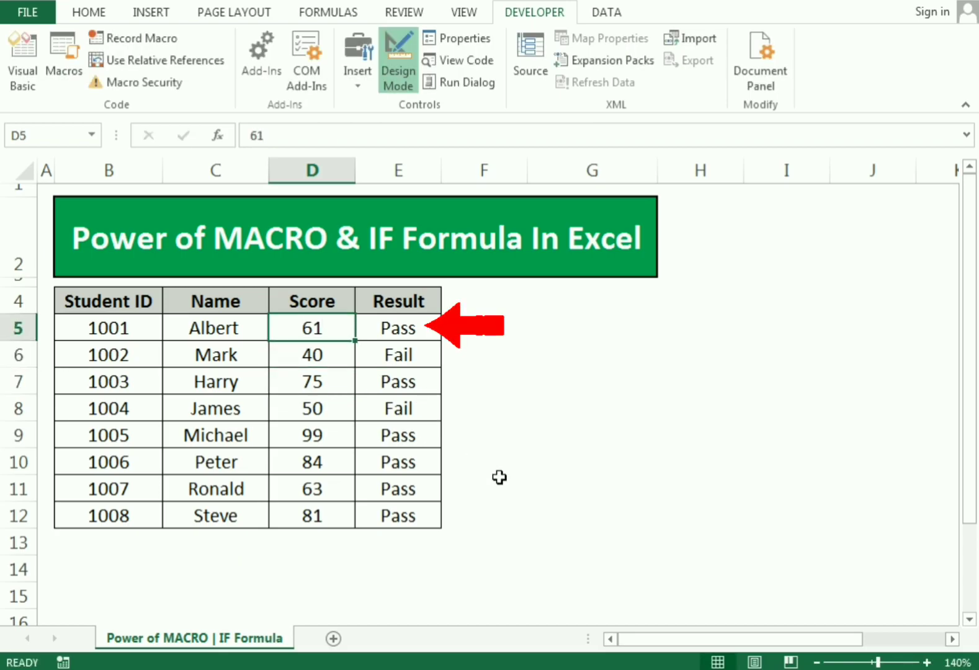
{"action": "type", "text": "59"}
{"action": "key", "text": "Return"}
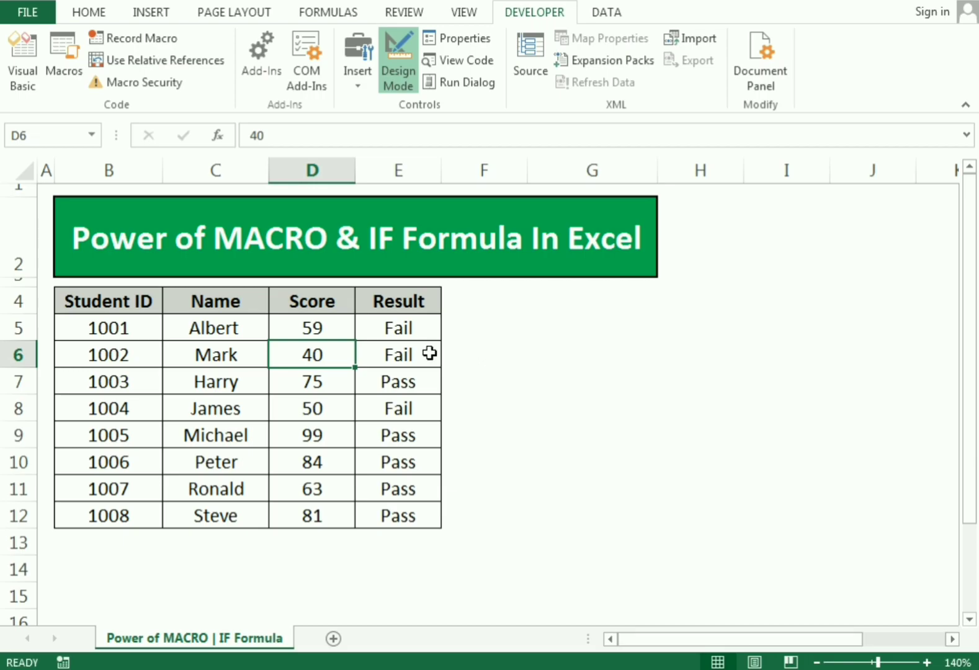
Clear the formulas from the Result column, cells E5 to E12
{"action": "left_click", "coordinate": [405, 326]}
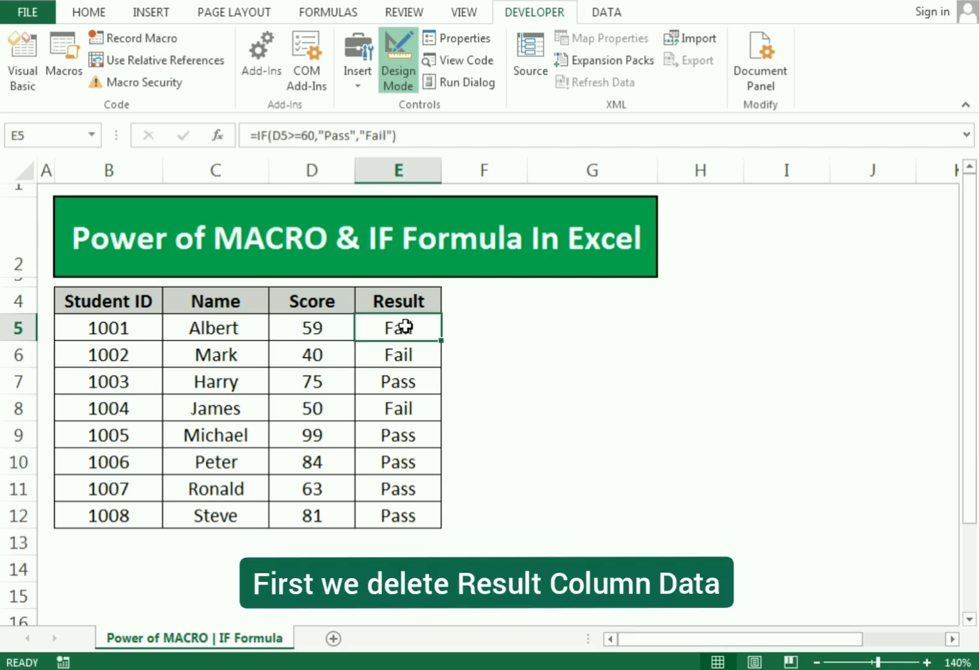
{"action": "left_click_drag", "start_coordinate": [405, 330], "coordinate": [398, 508]}
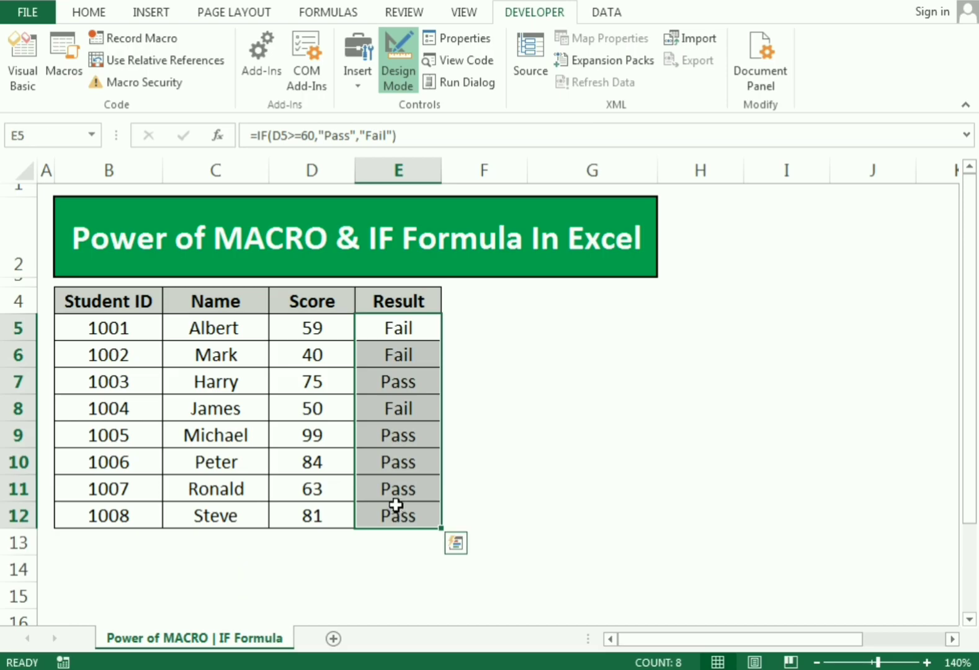
{"action": "key", "text": "Delete"}
Start recording a macro named IF_Formula with the shortcut letter H, with cell G5 selected
{"action": "left_click", "coordinate": [535, 327]}
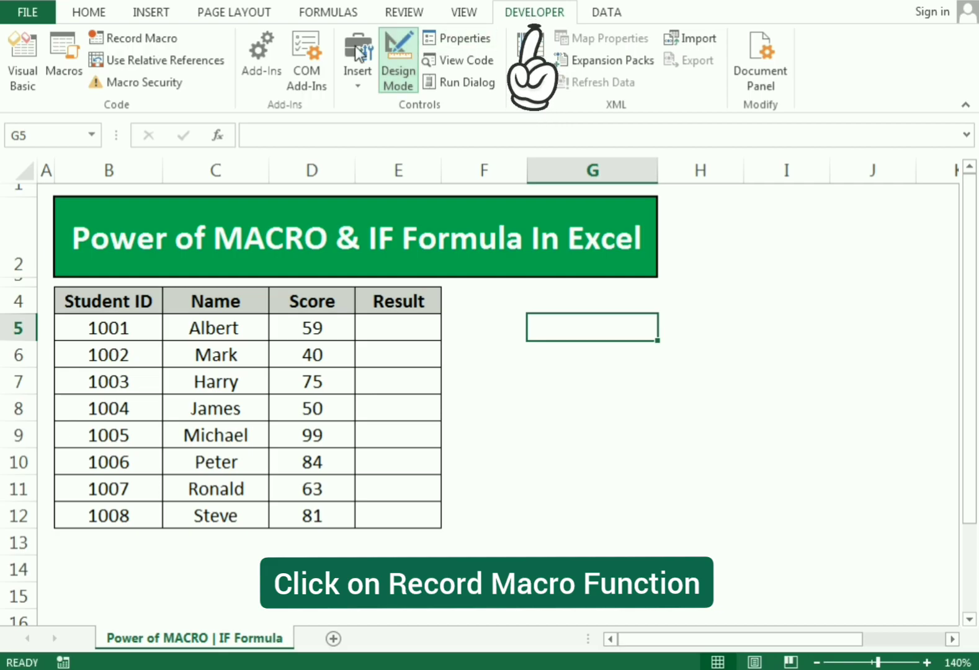
{"action": "left_click", "coordinate": [128, 41]}
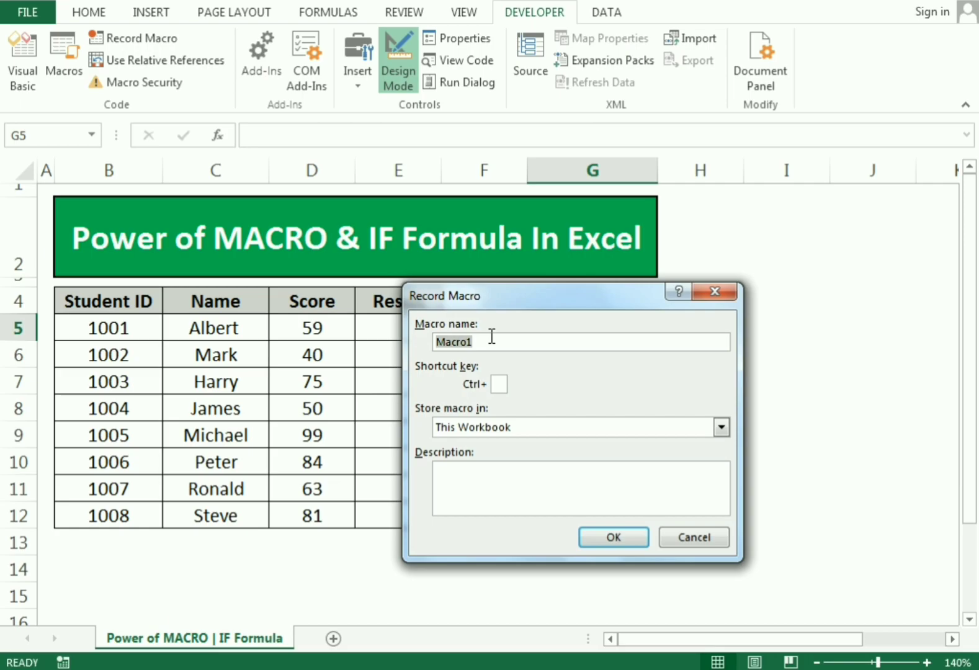
{"action": "type", "text": "IF_FOrm"}
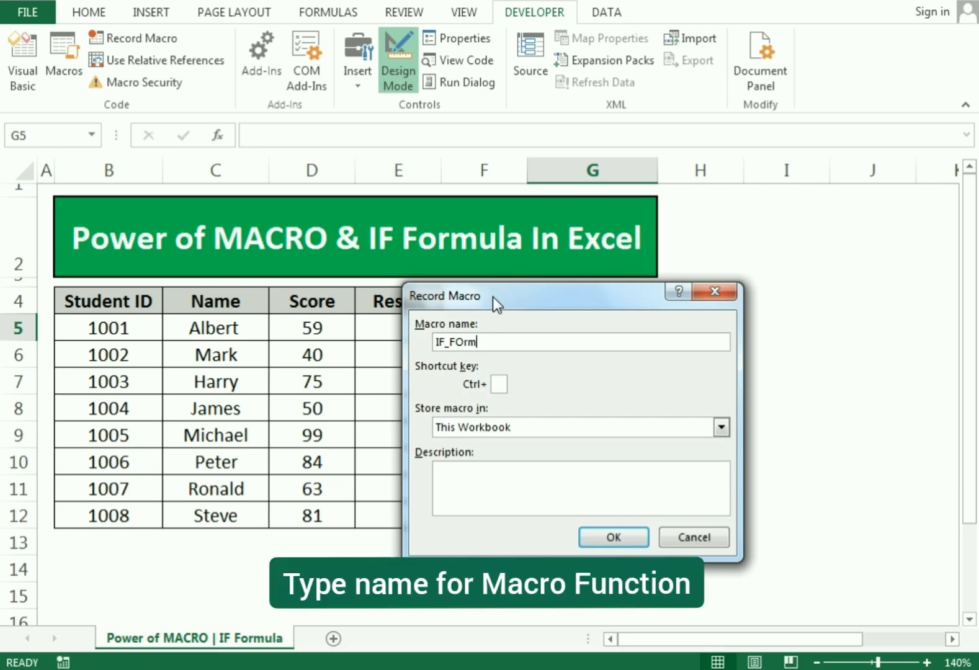
{"action": "type", "text": "u"}
{"action": "key", "text": "BackSpace"}
{"action": "key", "text": "BackSpace"}
{"action": "key", "text": "BackSpace"}
{"action": "key", "text": "BackSpace"}
{"action": "type", "text": "o"}
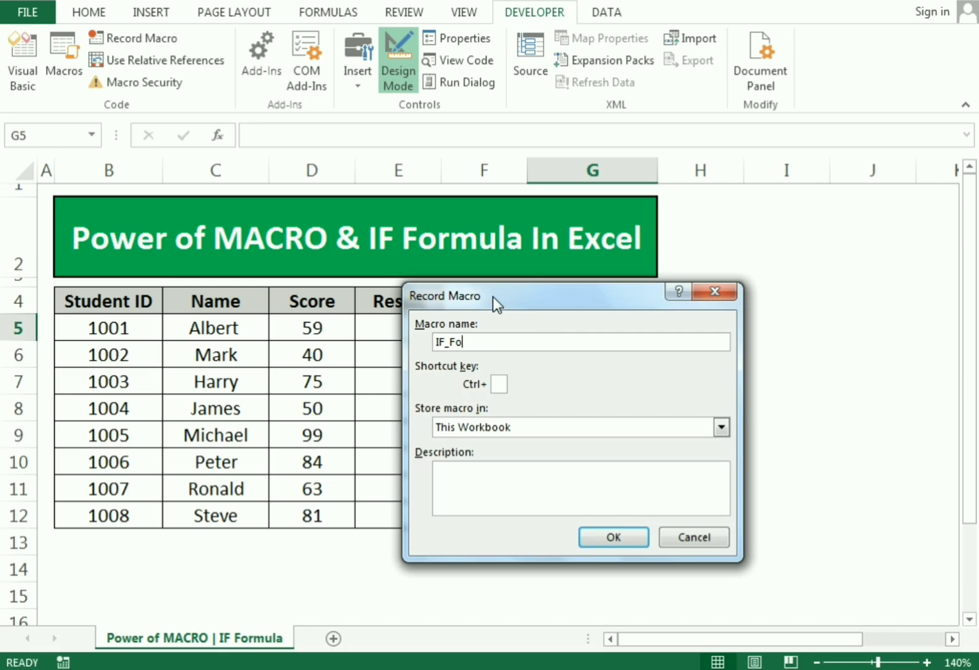
{"action": "type", "text": "rmula"}
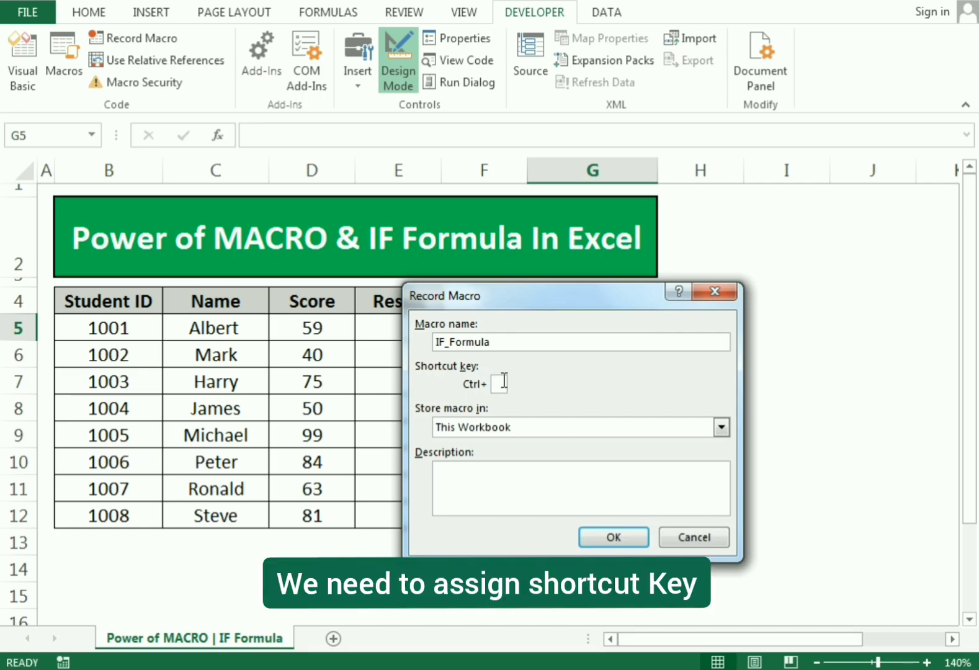
{"action": "type", "text": "H"}
{"action": "left_click", "coordinate": [604, 544]}
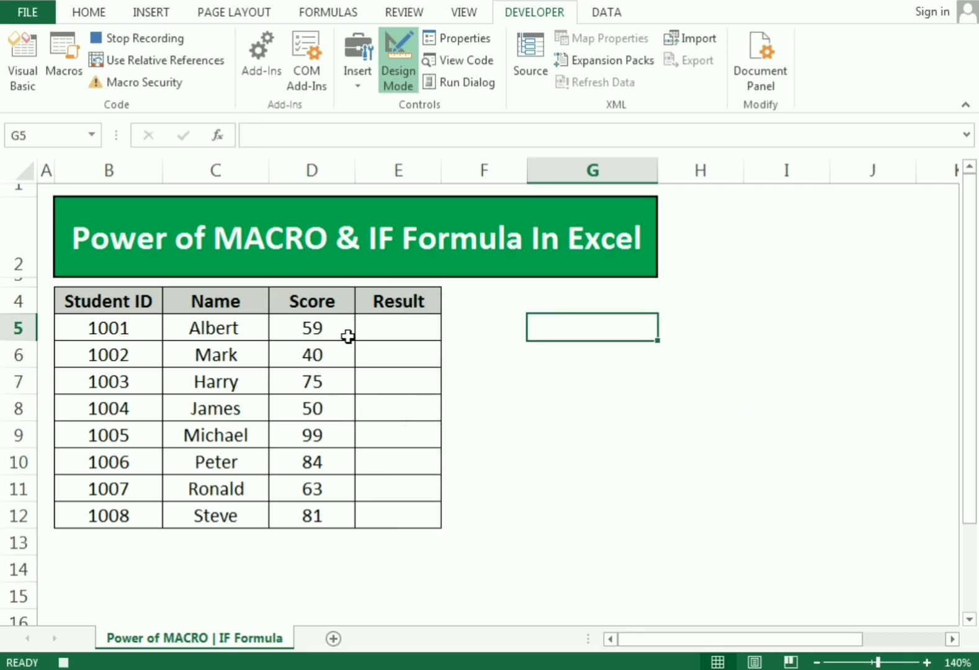
Enter =IF(D5>=60,"Pass","Fail") in E5 and fill the formula down the Result column to E12
{"action": "left_click", "coordinate": [375, 325]}
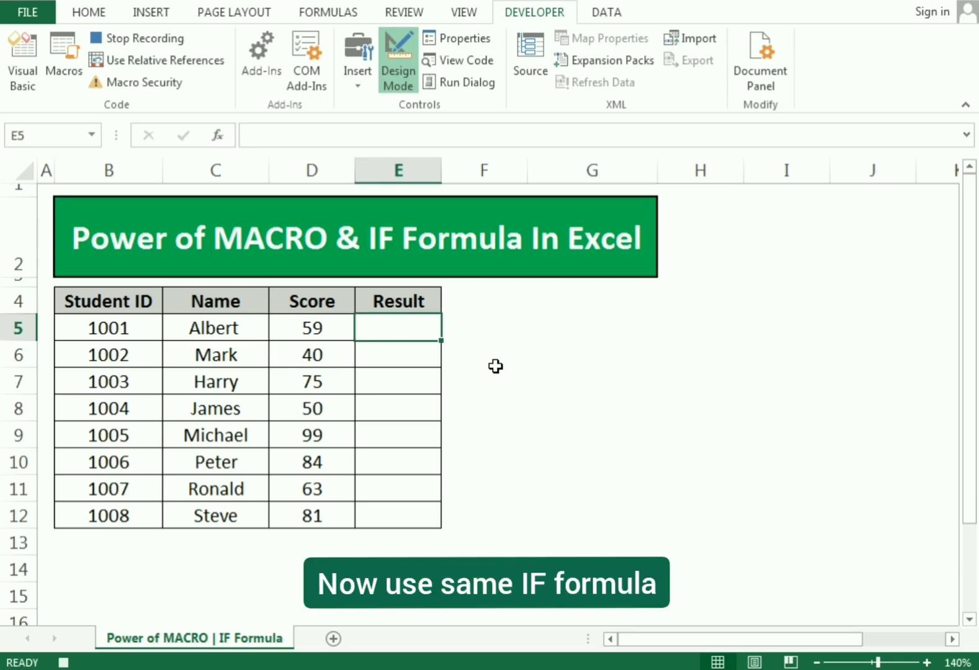
{"action": "type", "text": "="}
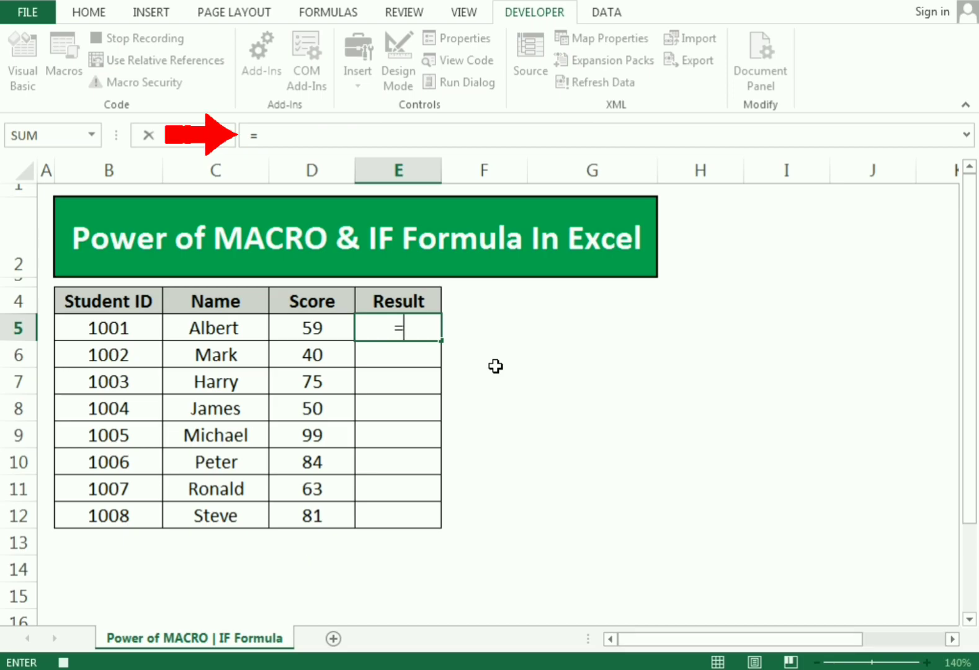
{"action": "type", "text": "IF("}
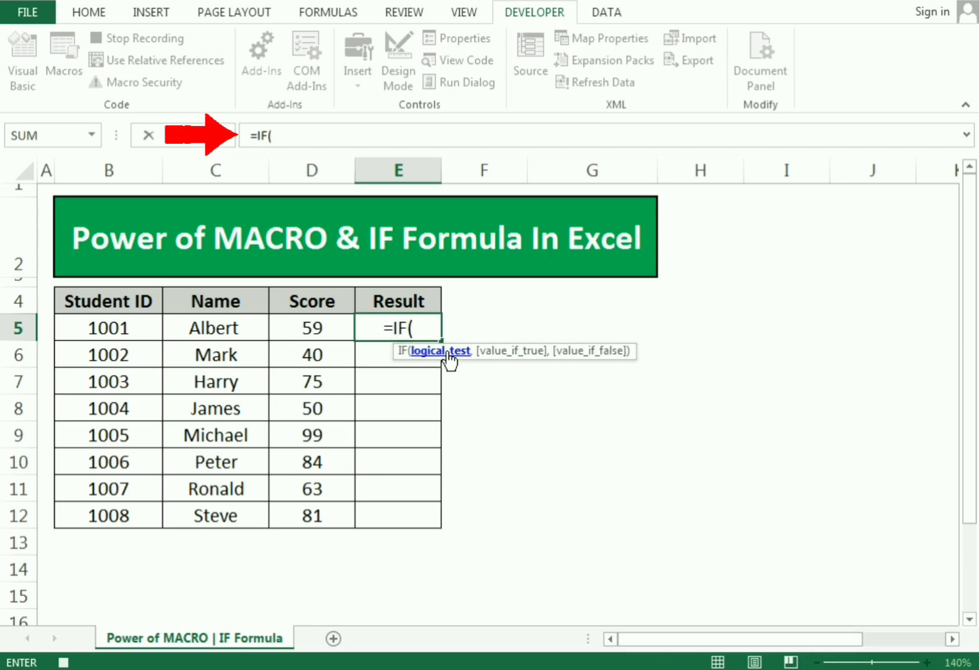
{"action": "left_click", "coordinate": [324, 329]}
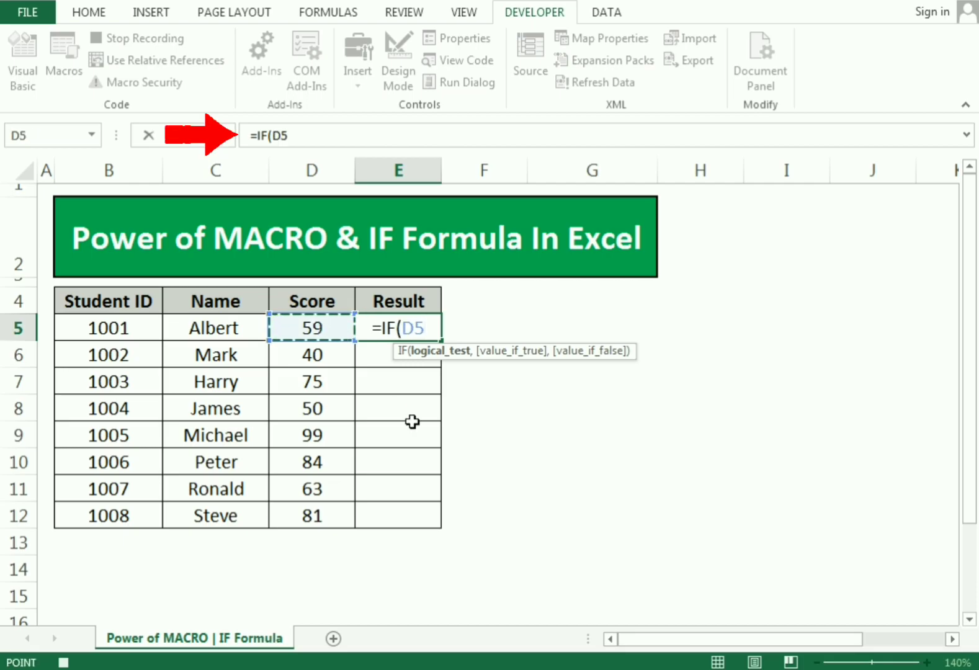
{"action": "type", "text": ">="}
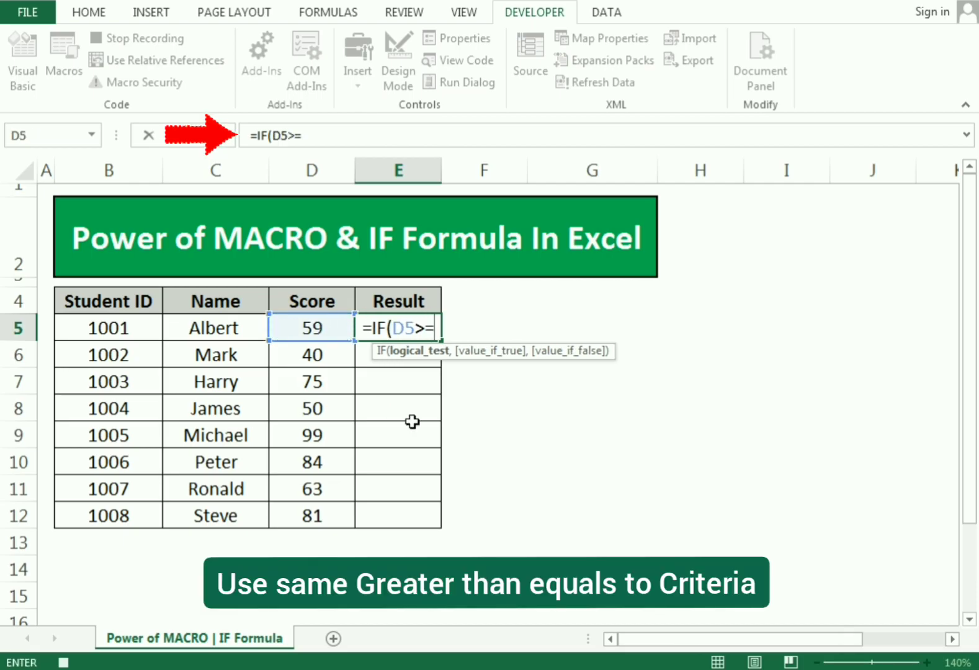
{"action": "type", "text": "60,"}
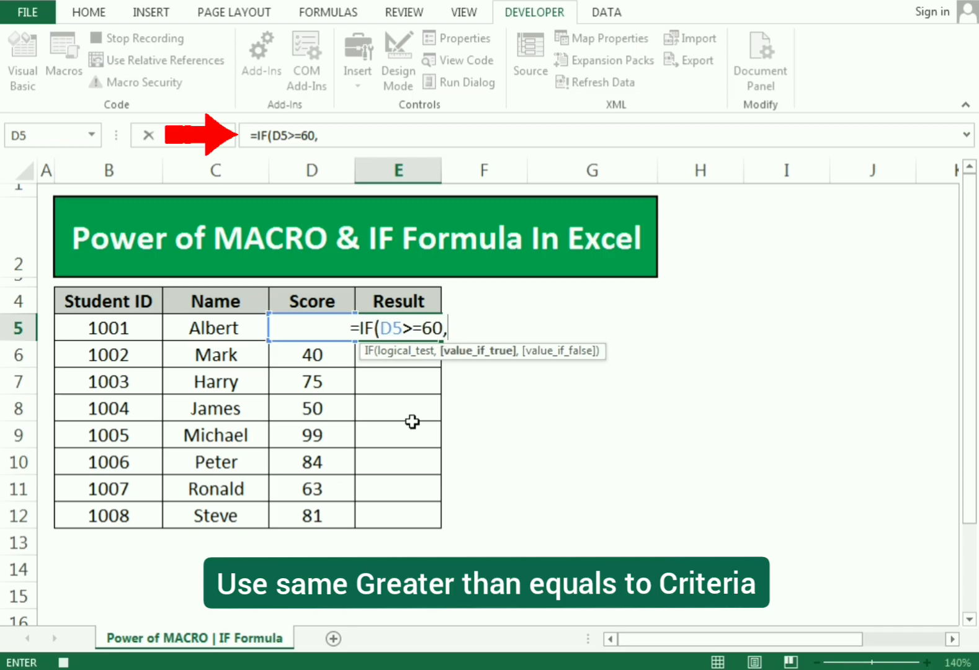
{"action": "type", "text": "\"Pass\",\"Fail\")"}
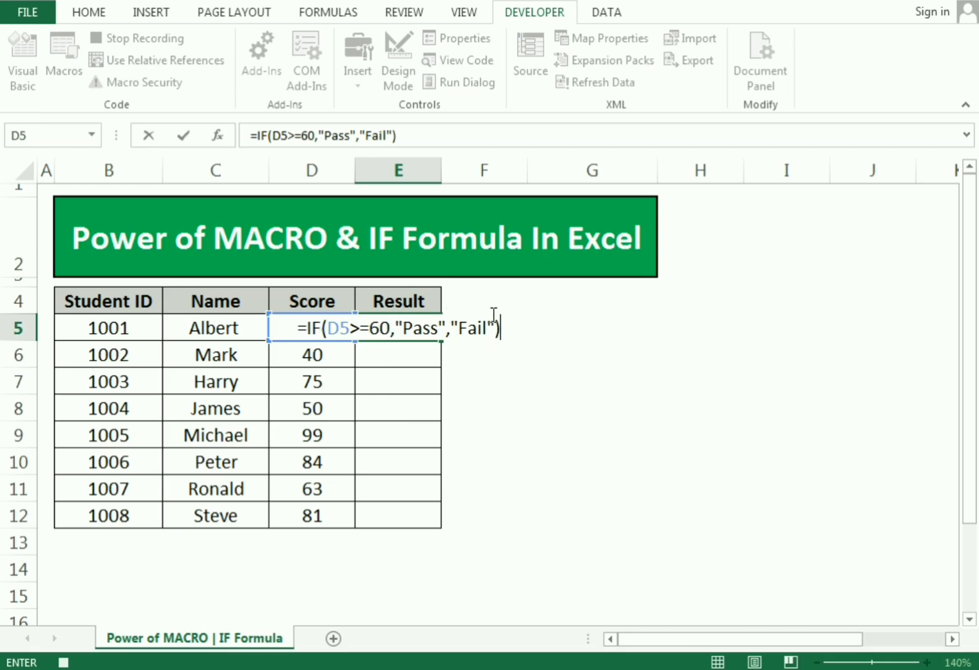
{"action": "key", "text": "Return"}
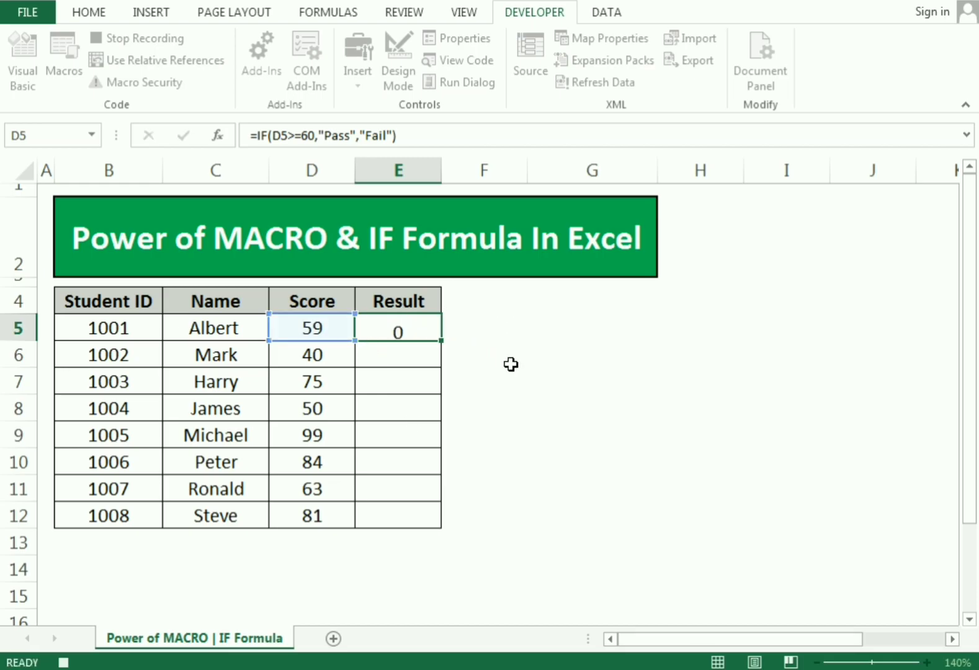
{"action": "left_click", "coordinate": [429, 333]}
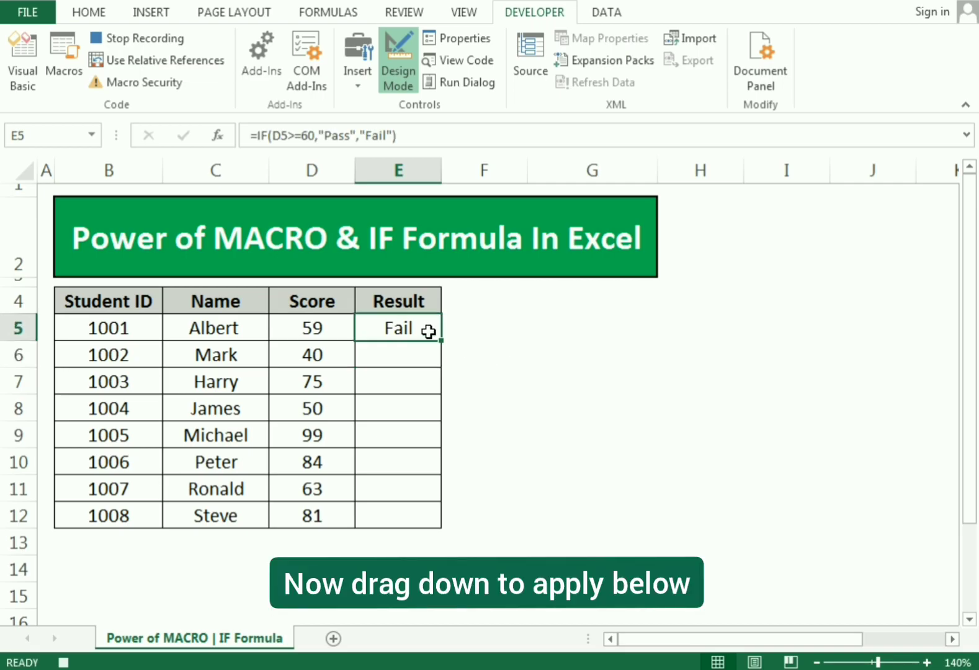
{"action": "left_click_drag", "start_coordinate": [441, 340], "coordinate": [440, 524]}
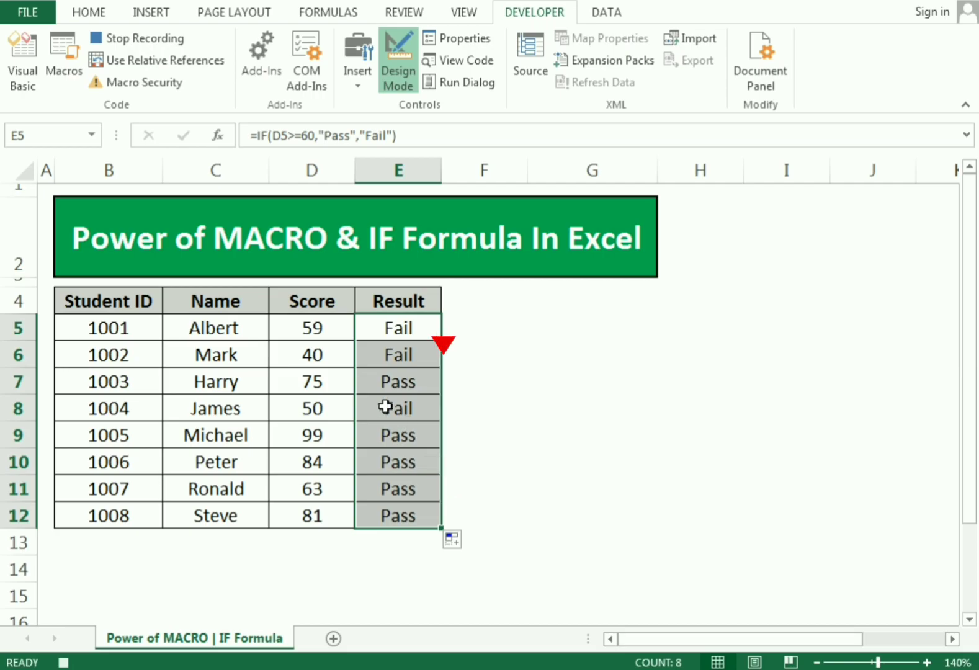
Change the score in D5 to 61 and stop recording the macro
{"action": "left_click", "coordinate": [327, 333]}
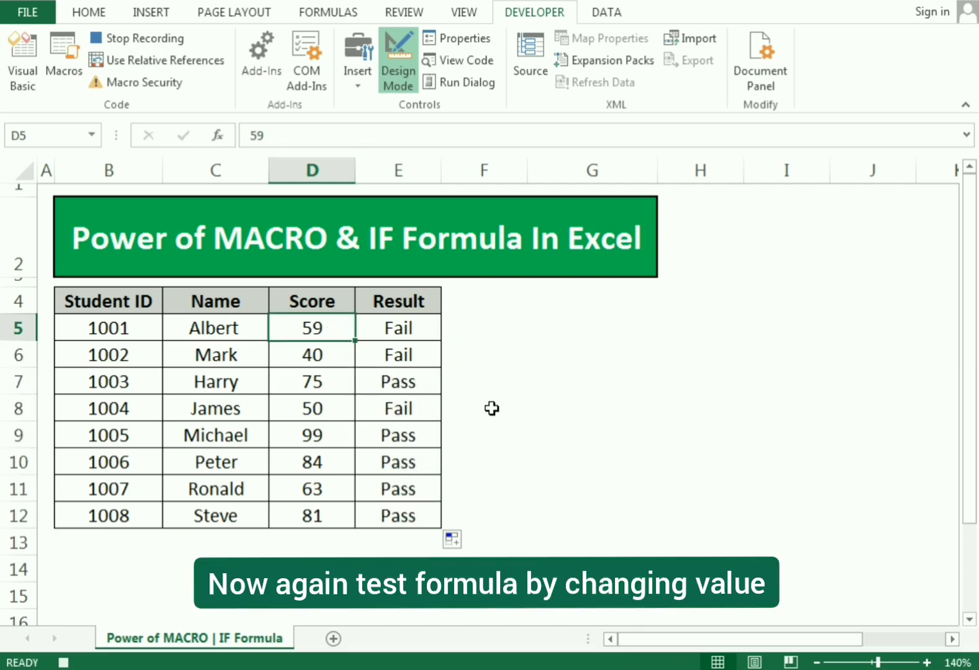
{"action": "type", "text": "61"}
{"action": "key", "text": "Return"}
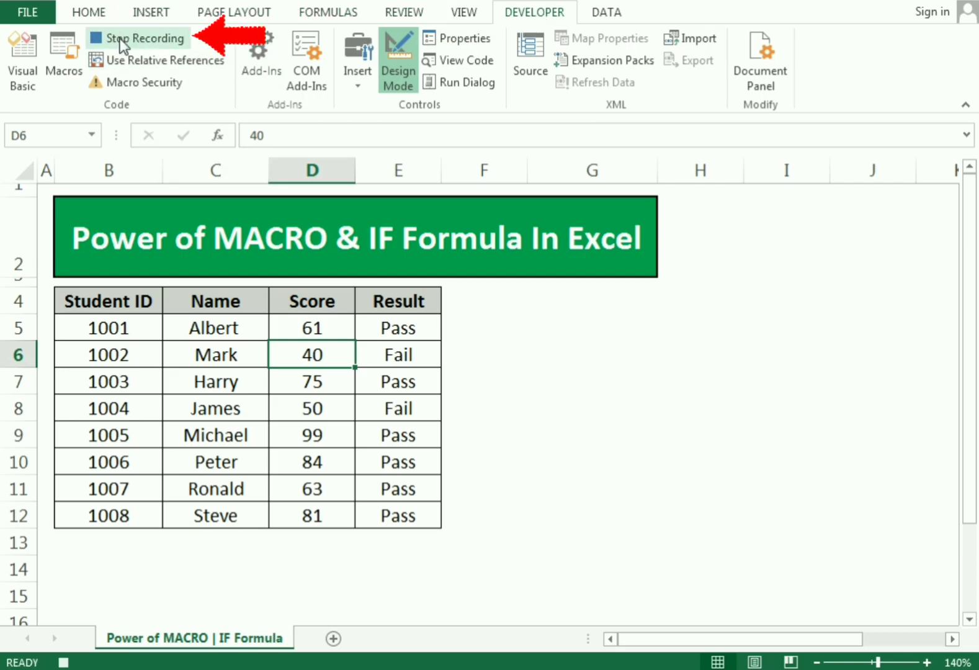
{"action": "left_click", "coordinate": [141, 36]}
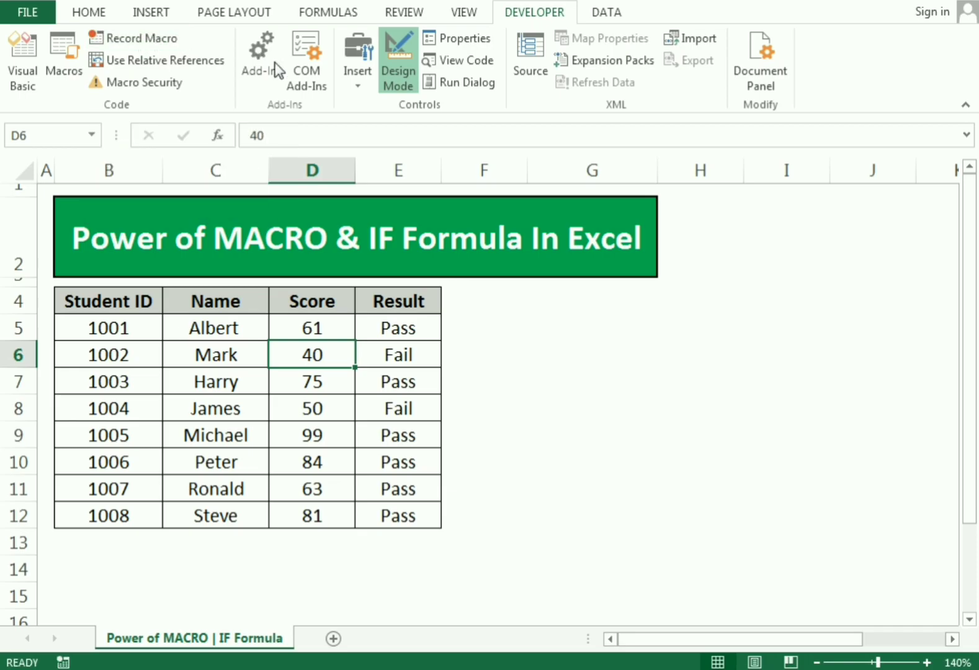
Insert a form control button around G4 and G5 and assign the IF_Formula macro to it
{"action": "left_click", "coordinate": [498, 308]}
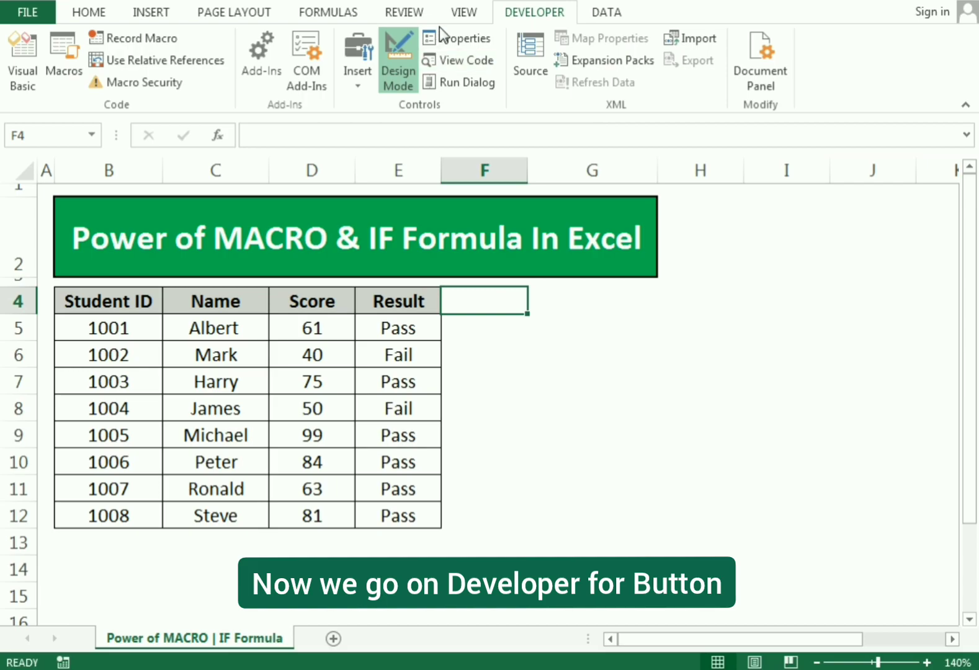
{"action": "left_click", "coordinate": [359, 88]}
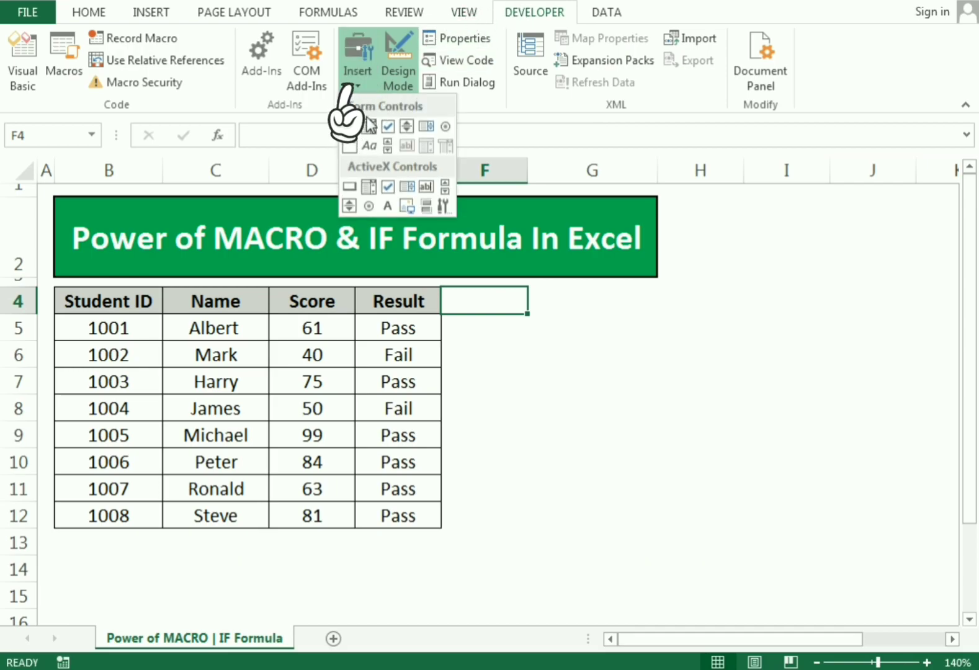
{"action": "left_click", "coordinate": [349, 127]}
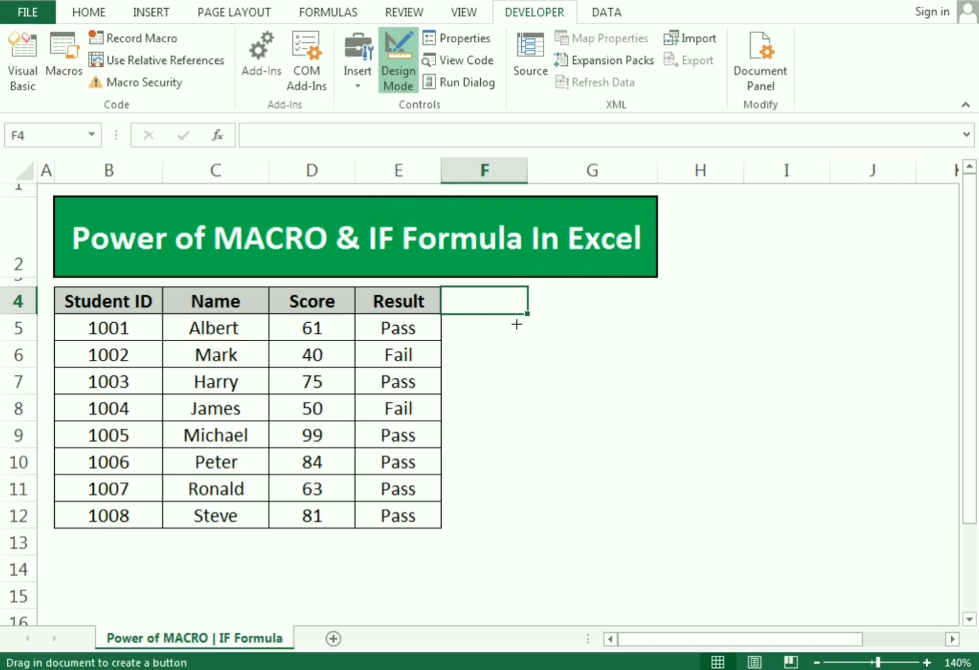
{"action": "left_click_drag", "start_coordinate": [544, 297], "coordinate": [689, 337]}
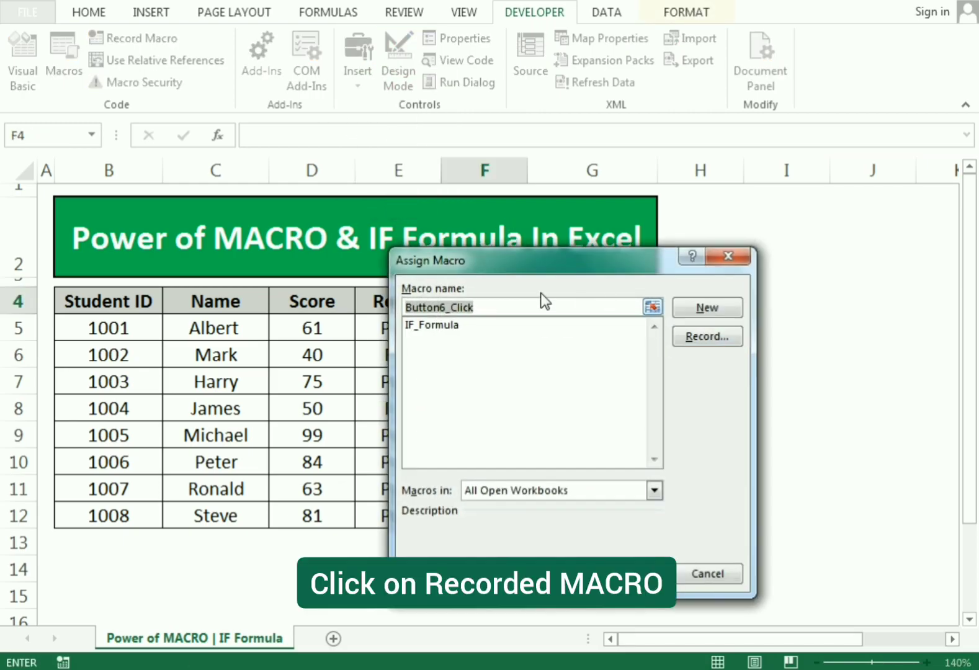
{"action": "left_click", "coordinate": [418, 327]}
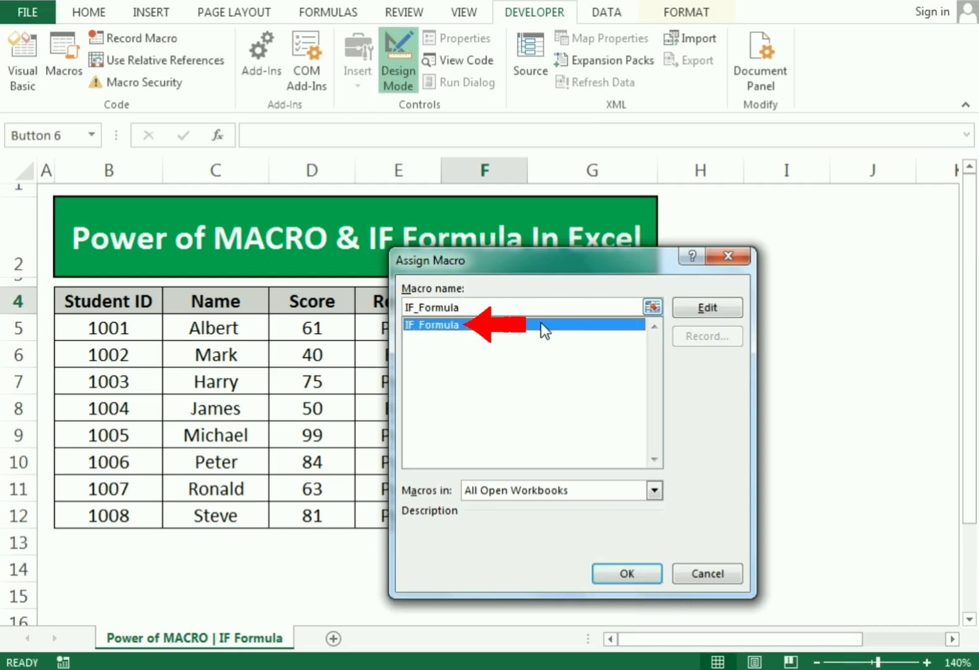
{"action": "left_click", "coordinate": [625, 572]}
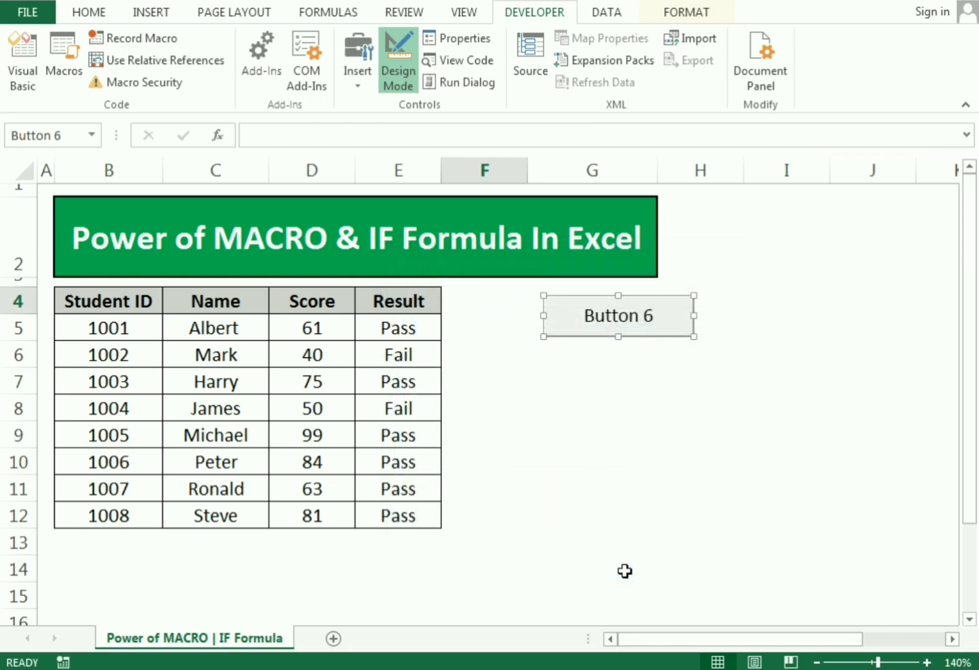
Change the new button's label text to Result
{"action": "right_click", "coordinate": [589, 317]}
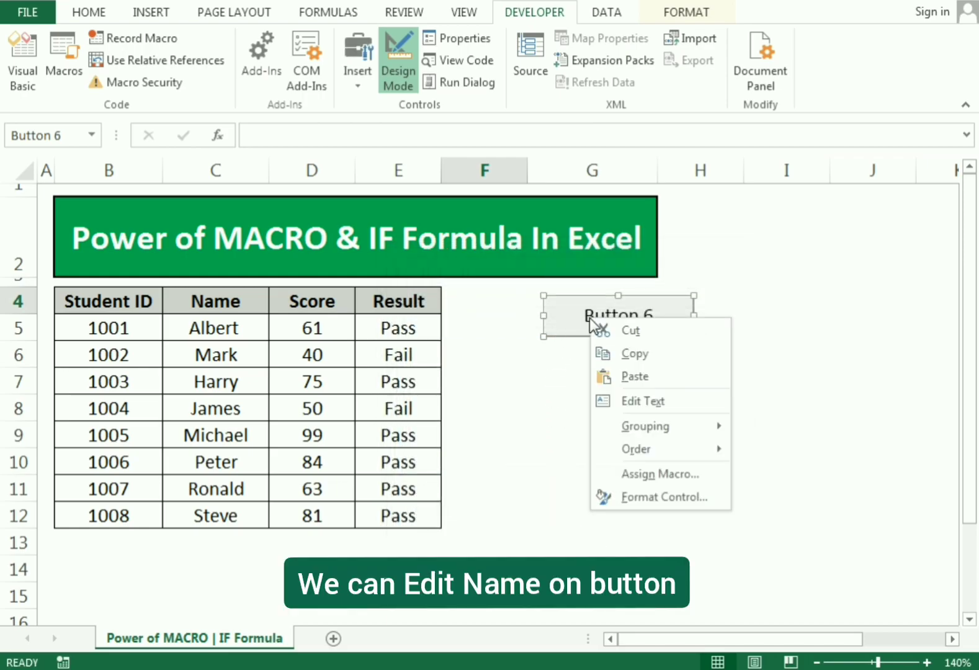
{"action": "left_click", "coordinate": [629, 400]}
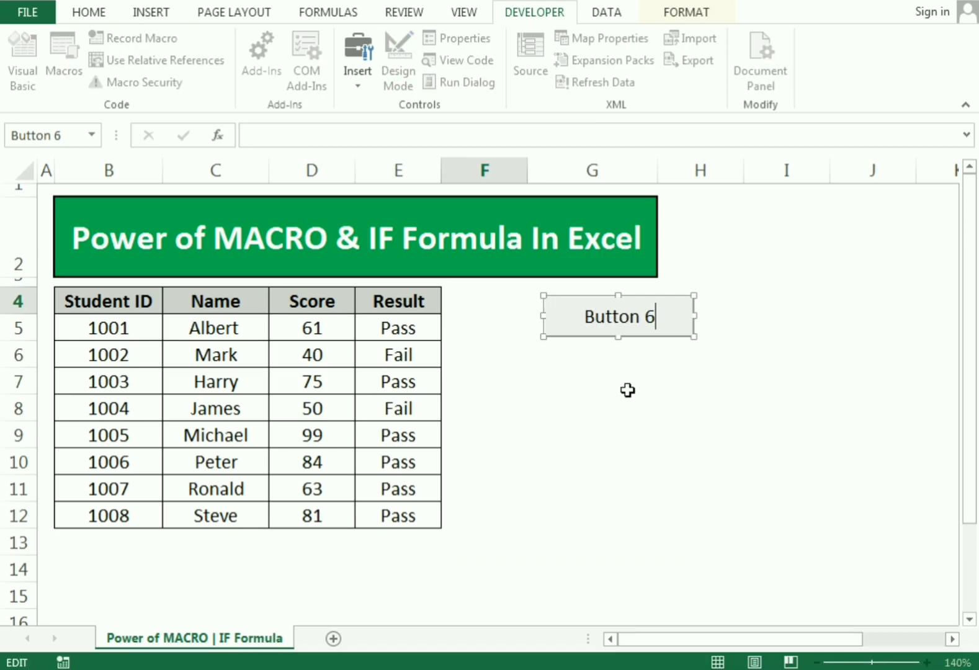
{"action": "key", "text": "BackSpace"}
{"action": "key", "text": "BackSpace"}
{"action": "key", "text": "BackSpace"}
{"action": "key", "text": "BackSpace"}
{"action": "key", "text": "BackSpace"}
{"action": "key", "text": "BackSpace"}
{"action": "key", "text": "BackSpace"}
{"action": "type", "text": "Resul"}
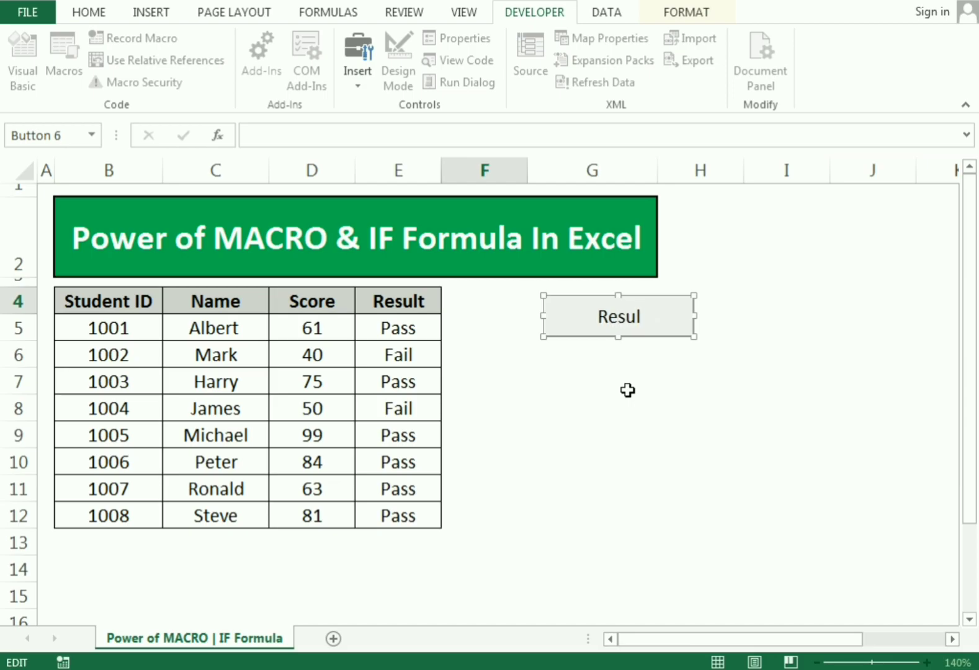
{"action": "type", "text": "t"}
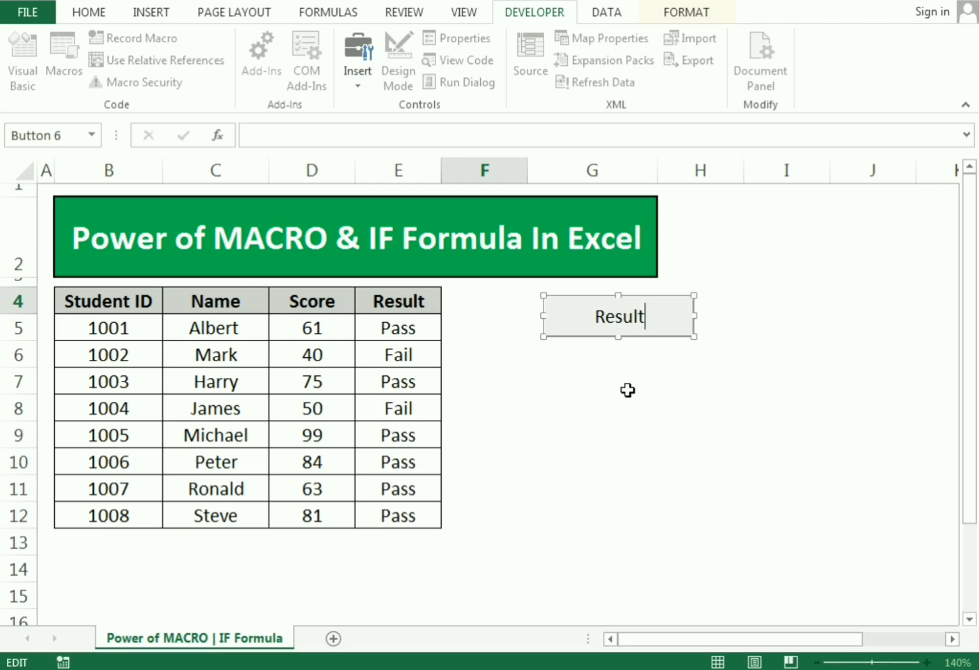
{"action": "left_click", "coordinate": [628, 389]}
Move the Result button closer to the table, across columns F and G beside the header row
{"action": "right_click", "coordinate": [574, 329]}
{"action": "key", "text": "Escape"}
{"action": "left_click_drag", "start_coordinate": [658, 316], "coordinate": [594, 307]}
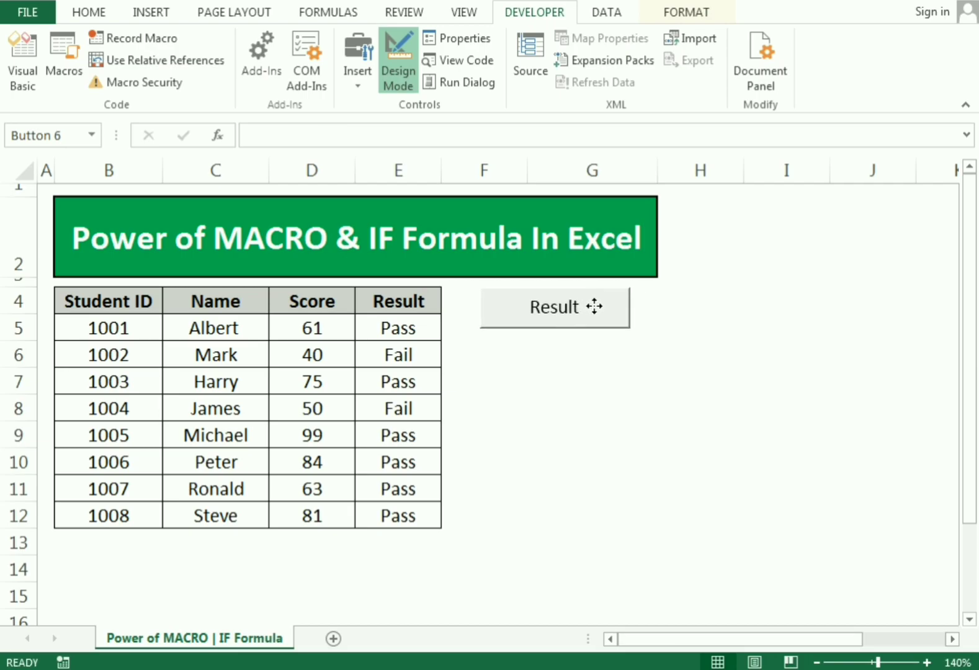
{"action": "left_click", "coordinate": [718, 320]}
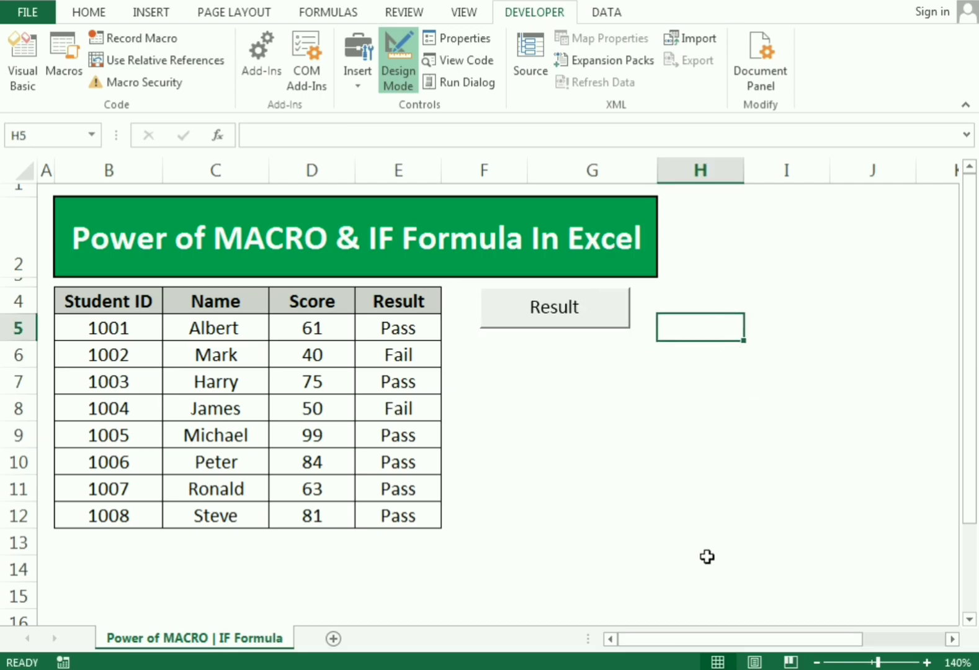
Clear the formulas from the Result column, cells E5 to E12
{"action": "left_click", "coordinate": [421, 327]}
{"action": "left_click_drag", "start_coordinate": [422, 327], "coordinate": [409, 504]}
{"action": "key", "text": "Delete"}
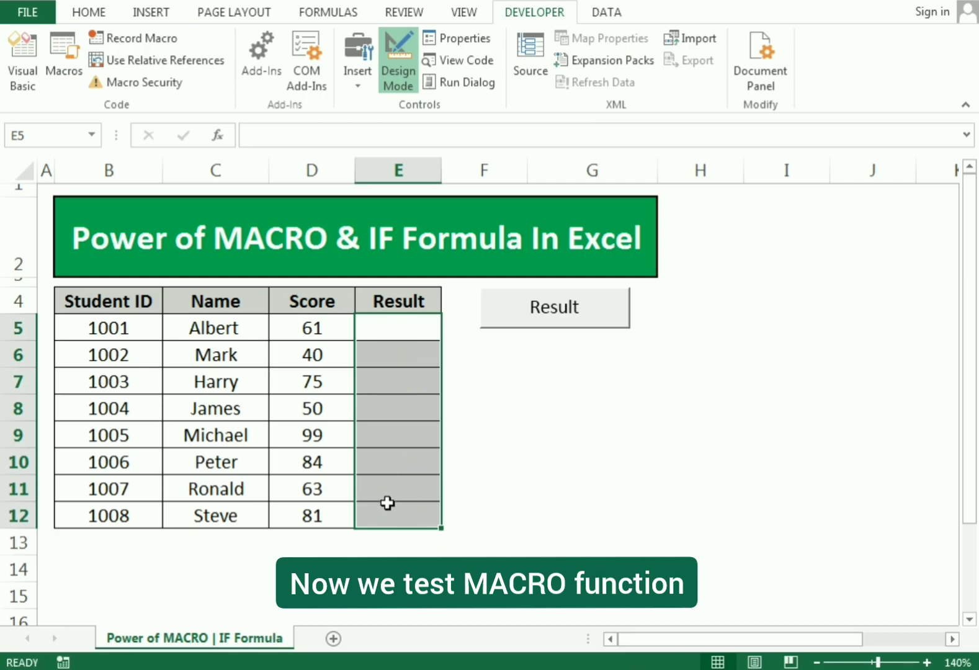
Replace the scores in D5 to D11 with 80, 90, 50, 40, 33, 51 and 61, and run the macro with the Result button
{"action": "left_click", "coordinate": [322, 338]}
{"action": "type", "text": "80"}
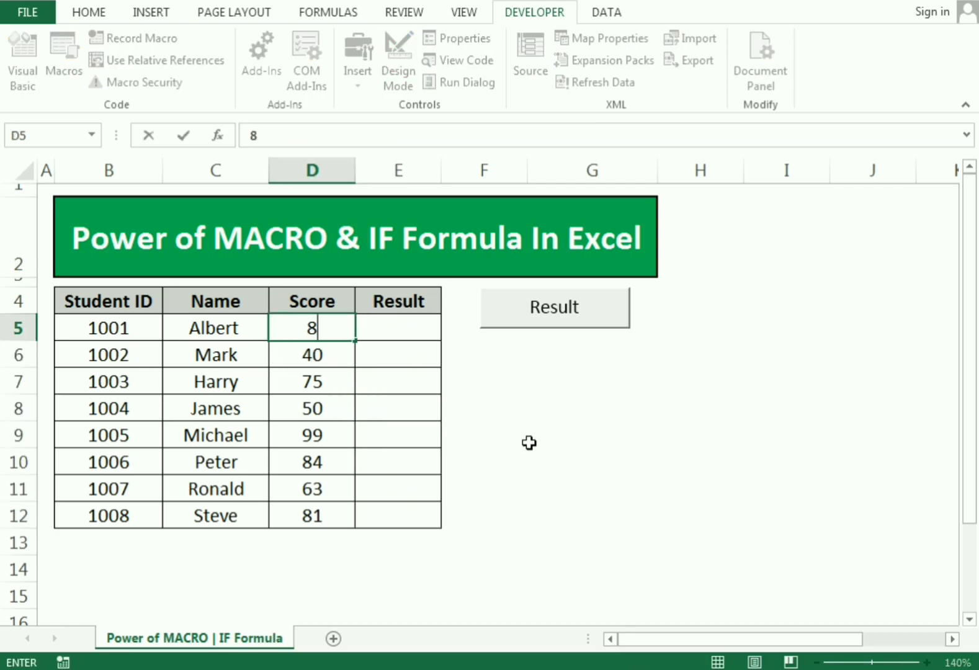
{"action": "key", "text": "Return"}
{"action": "type", "text": "90"}
{"action": "key", "text": "Return"}
{"action": "type", "text": "50"}
{"action": "key", "text": "Return"}
{"action": "type", "text": "40"}
{"action": "key", "text": "Return"}
{"action": "type", "text": "33"}
{"action": "key", "text": "Return"}
{"action": "type", "text": "51"}
{"action": "key", "text": "Return"}
{"action": "type", "text": "61"}
{"action": "key", "text": "Return"}
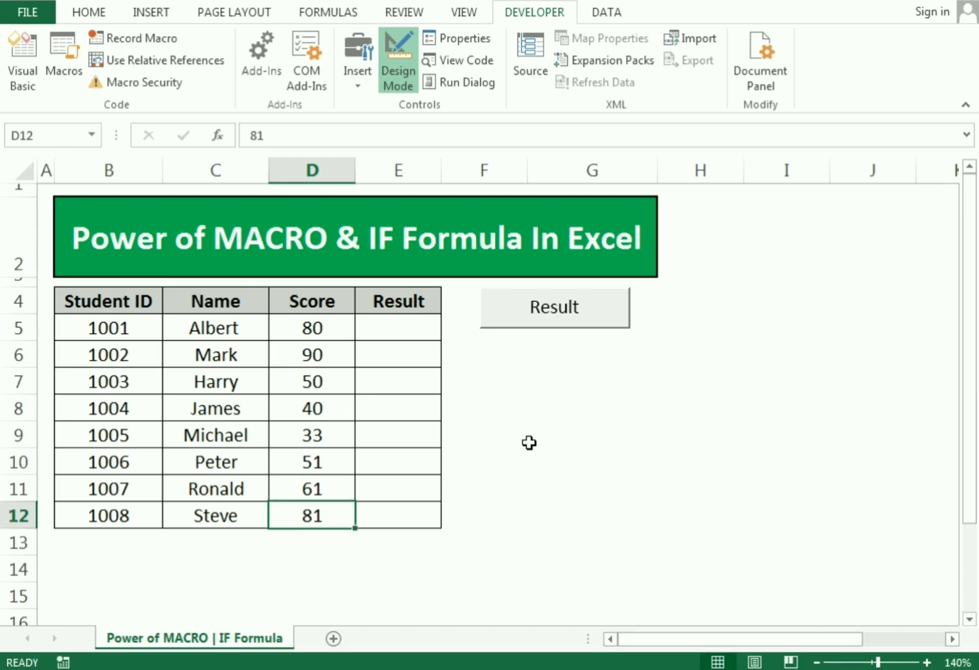
{"action": "left_click", "coordinate": [539, 310]}
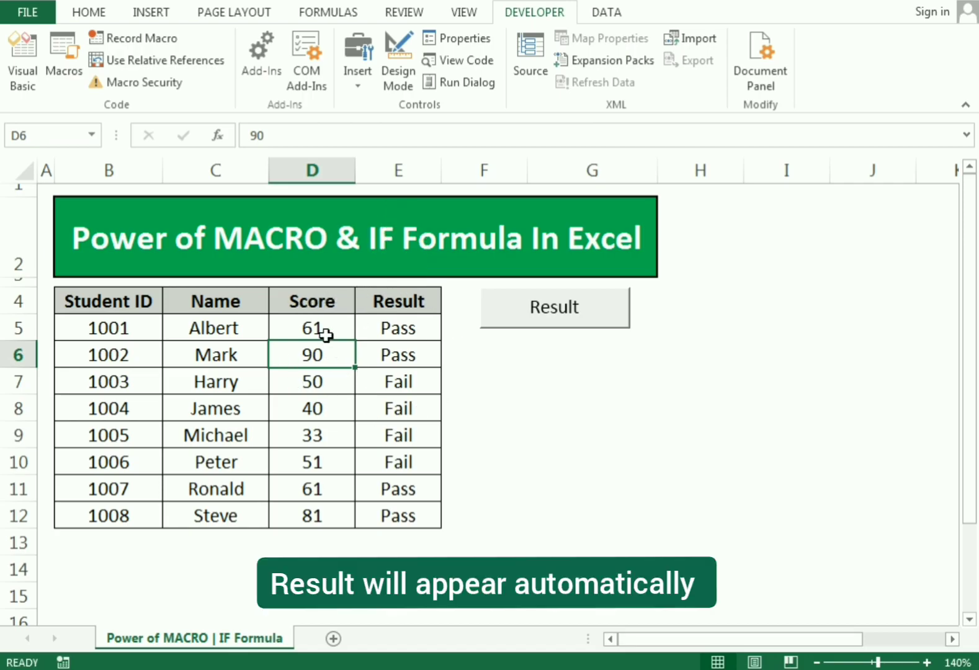
Test the Result formulas by entering 100 and then 20 in D5, and run the macro again with the Result button
{"action": "left_click", "coordinate": [322, 334]}
{"action": "type", "text": "100"}
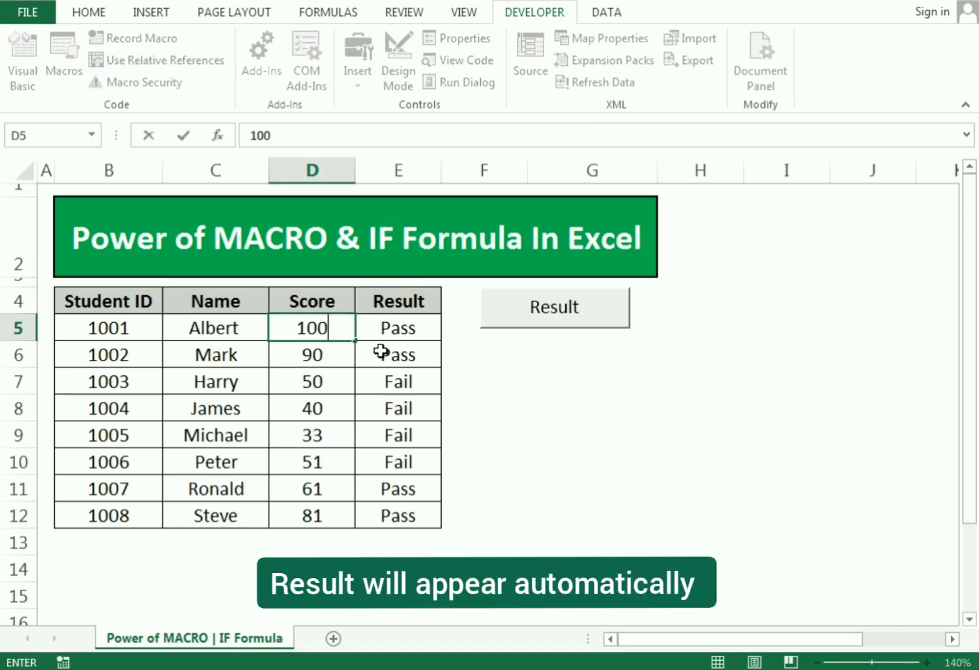
{"action": "left_click", "coordinate": [496, 389]}
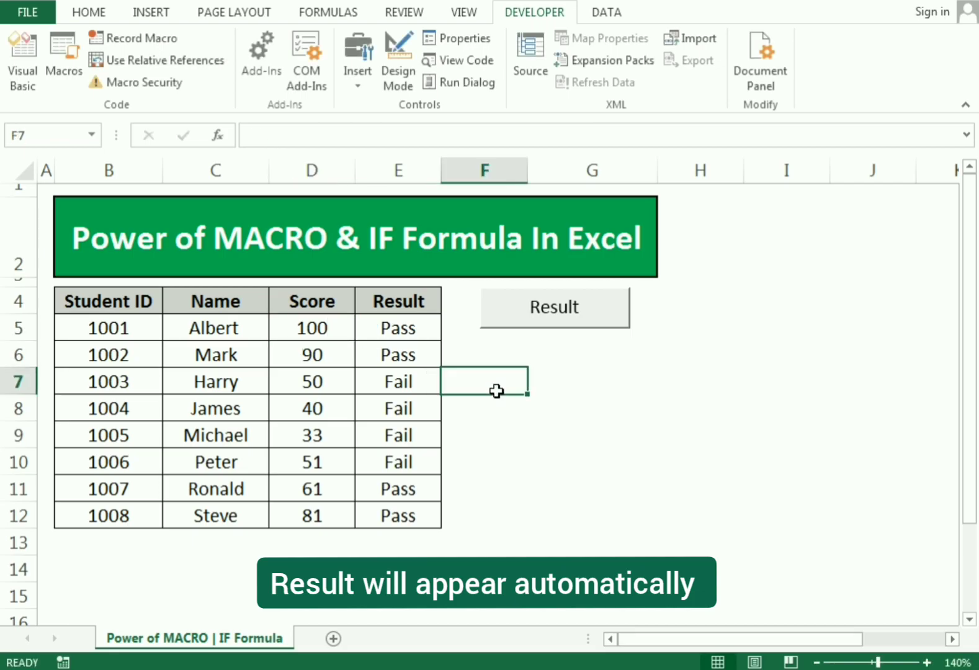
{"action": "left_click", "coordinate": [311, 335]}
{"action": "type", "text": "20"}
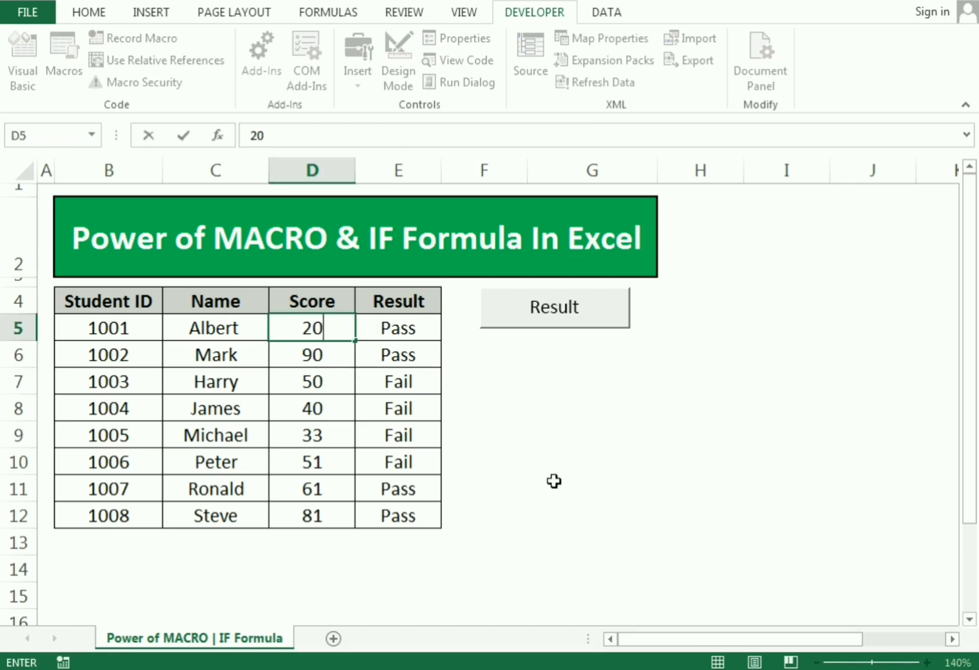
{"action": "left_click", "coordinate": [554, 481]}
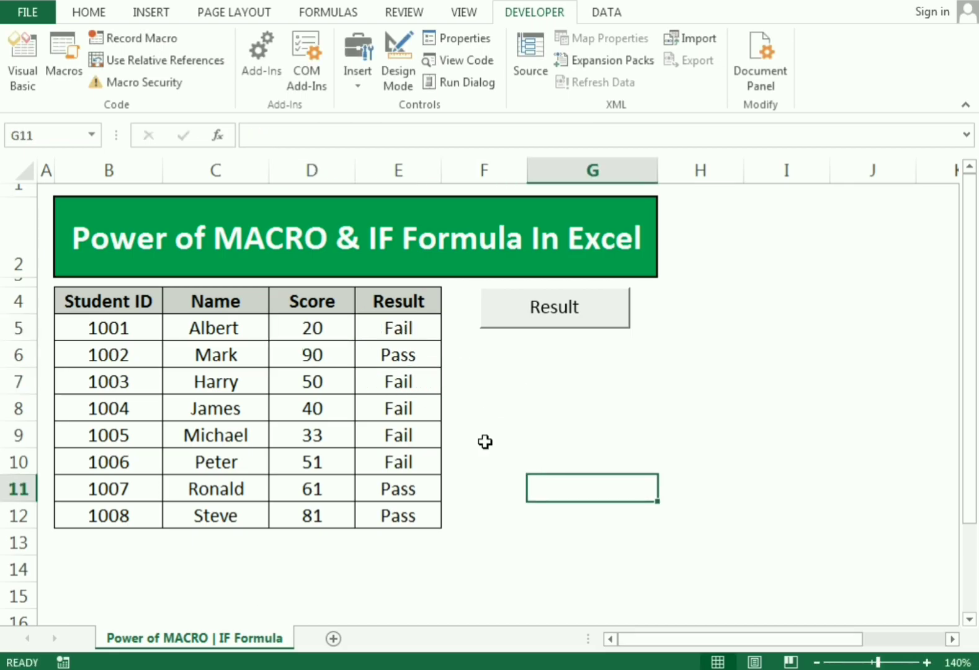
{"action": "left_click", "coordinate": [532, 307]}
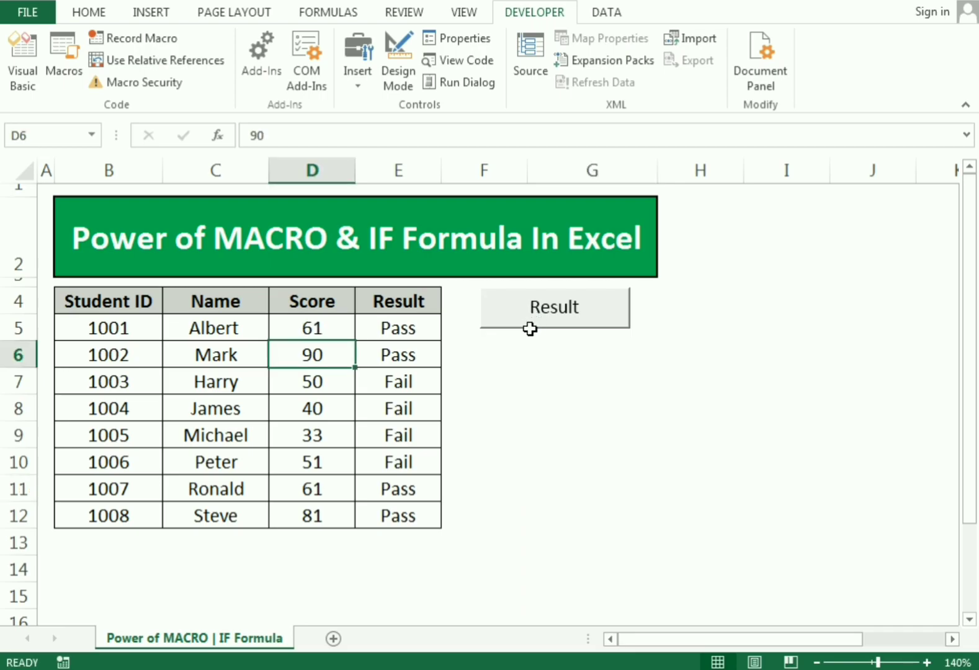
Empty the Result cells E5 to E12 again
{"action": "left_click_drag", "start_coordinate": [377, 334], "coordinate": [382, 509]}
{"action": "key", "text": "Delete"}
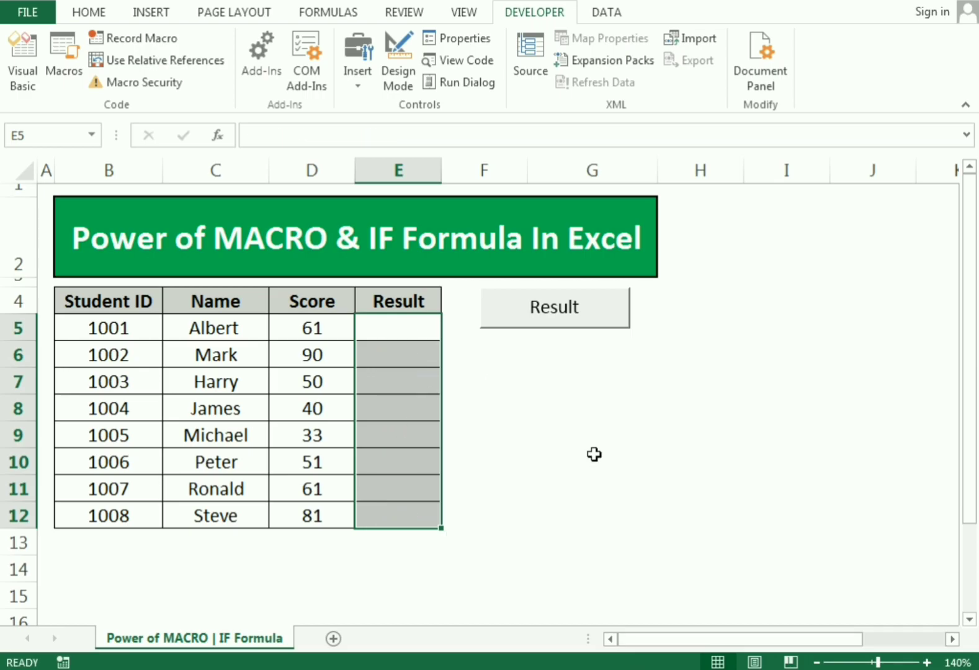
Replace the scores in D5 to D7 with 80, 55 and 50
{"action": "left_click", "coordinate": [594, 456]}
{"action": "left_click", "coordinate": [335, 332]}
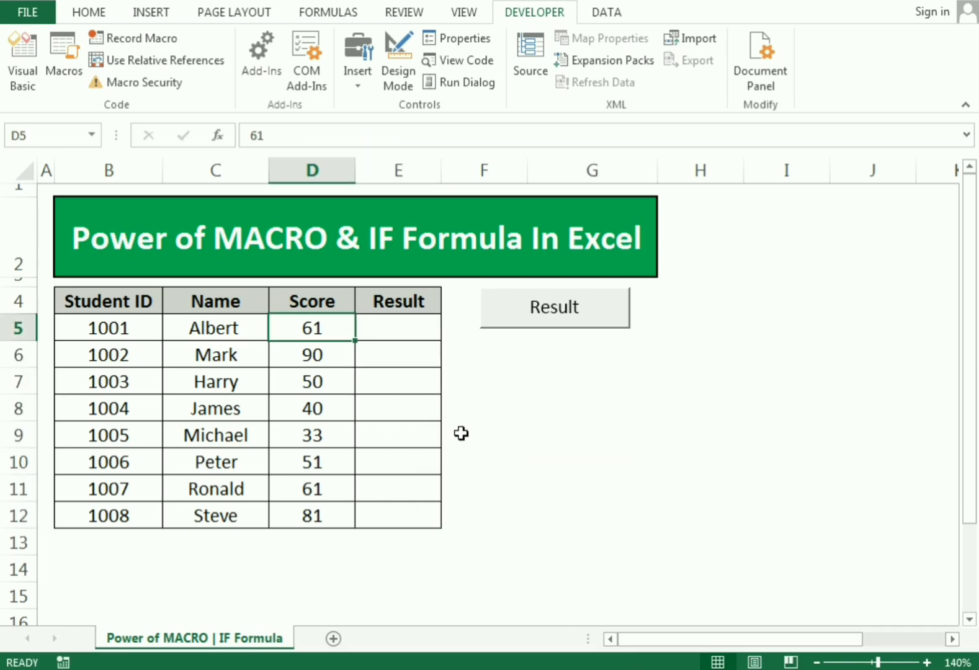
{"action": "type", "text": "80"}
{"action": "key", "text": "Return"}
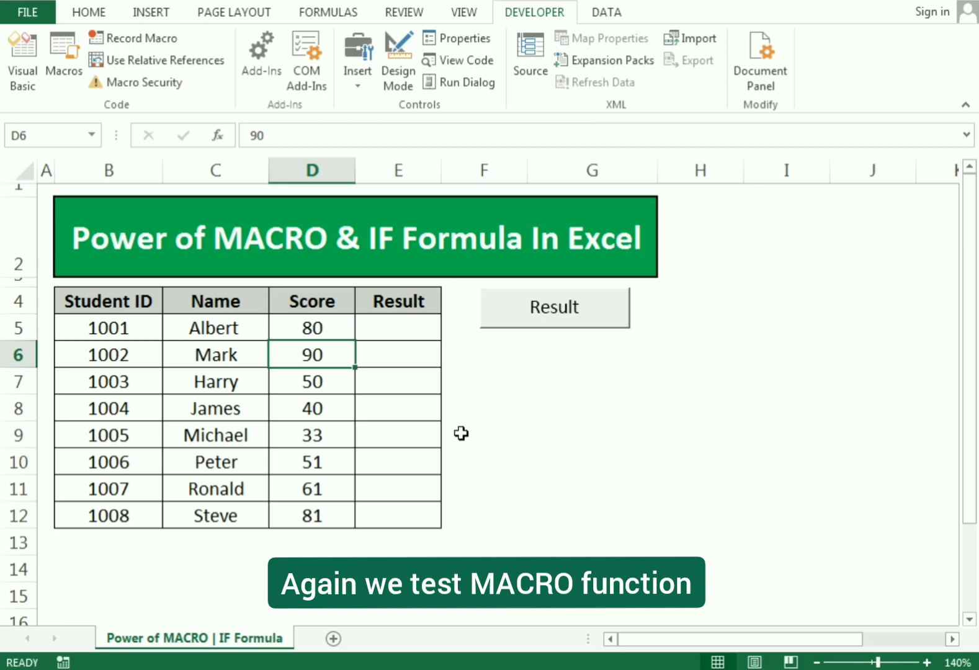
{"action": "type", "text": "55"}
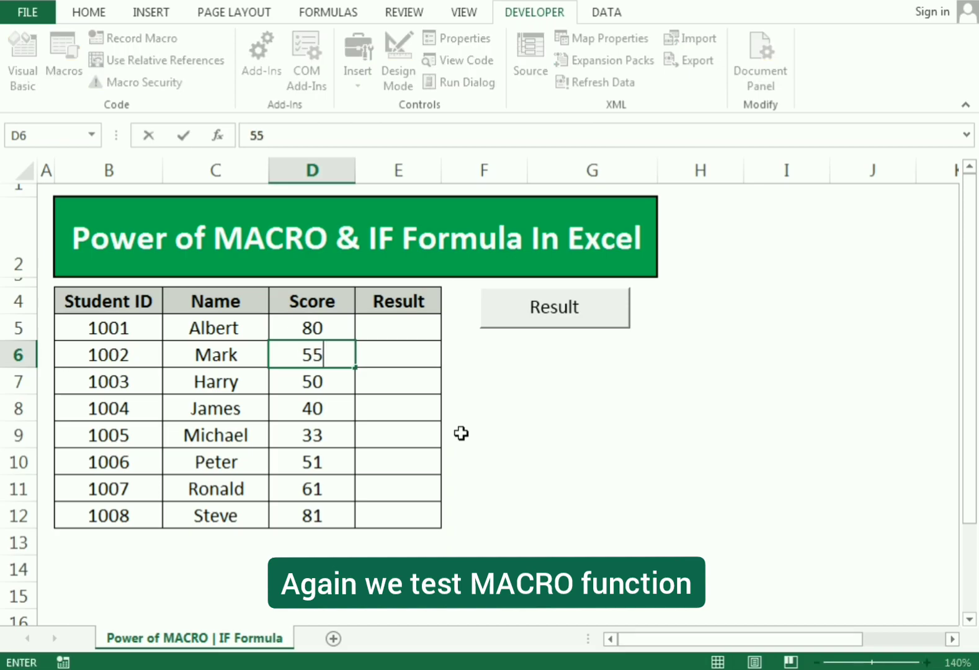
{"action": "key", "text": "Return"}
{"action": "type", "text": "50"}
{"action": "key", "text": "Return"}
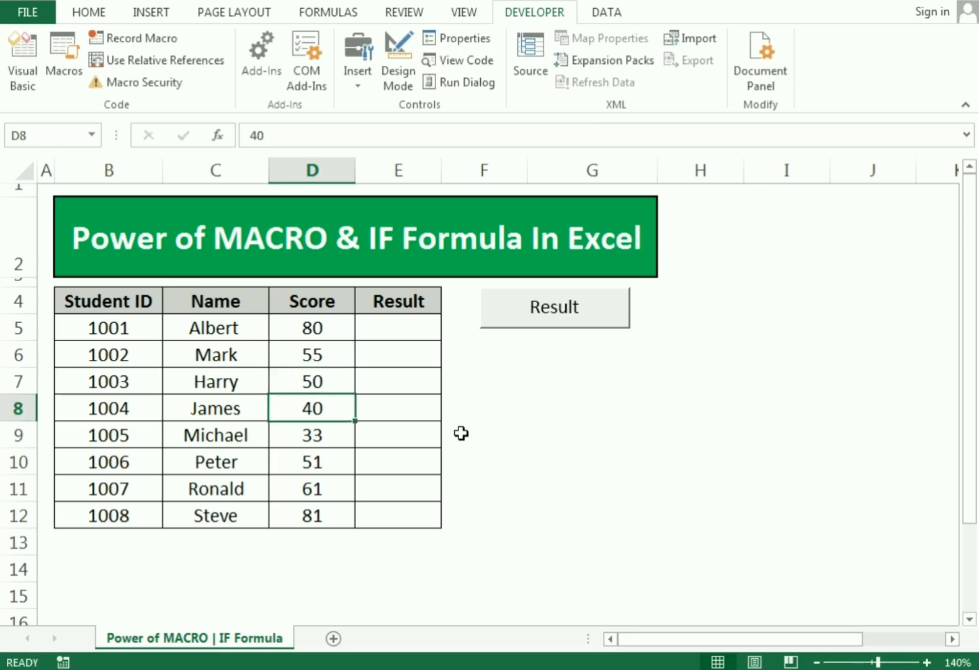
Set the score in D12 to 50 and run the macro with the Result button to check the outcome in E12
{"action": "left_click", "coordinate": [340, 514]}
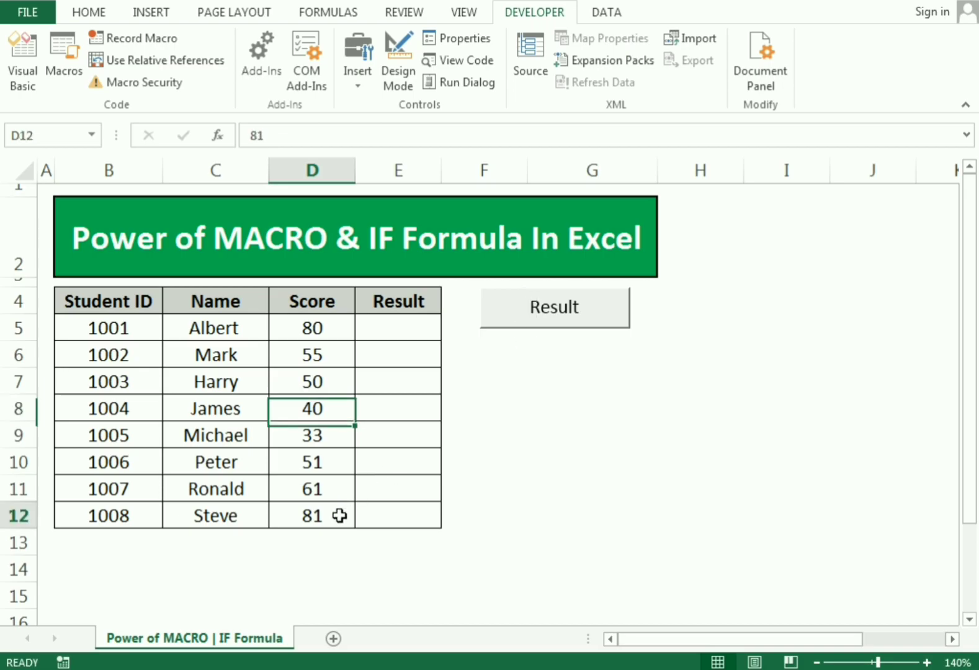
{"action": "type", "text": "50"}
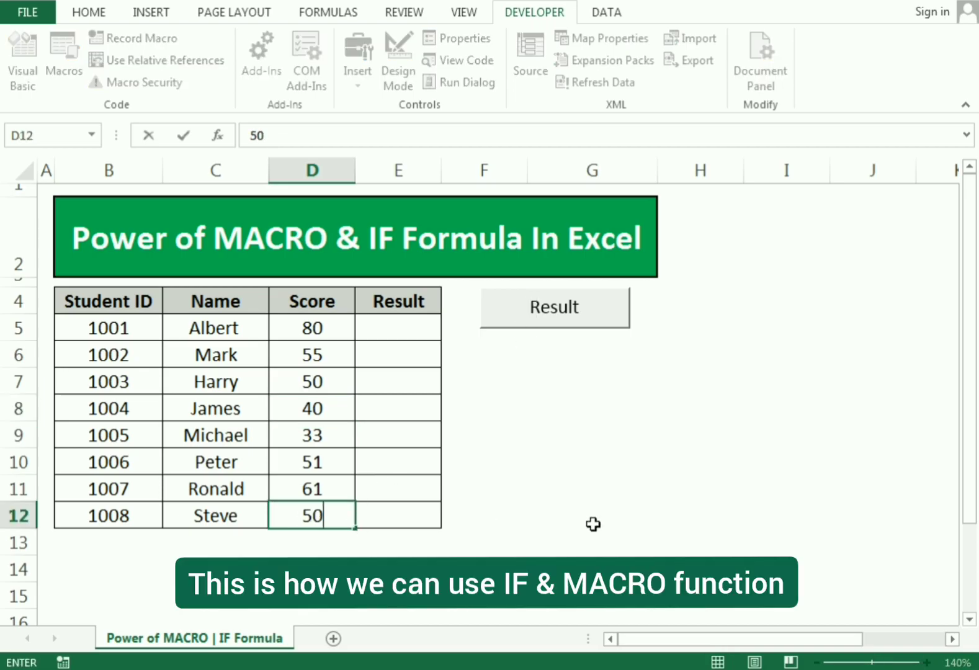
{"action": "key", "text": "Return"}
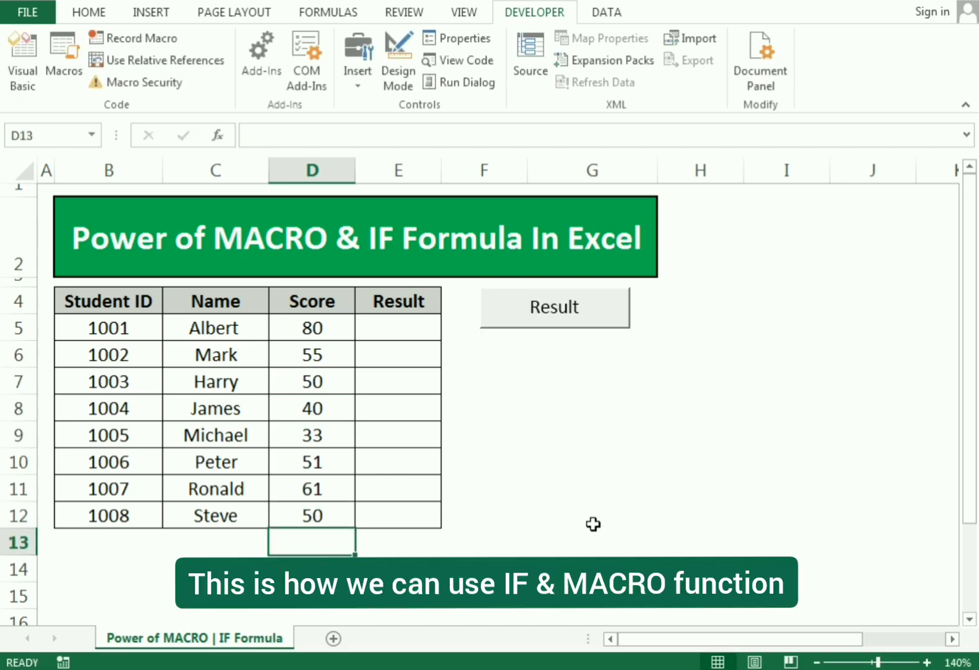
{"action": "left_click", "coordinate": [566, 315]}
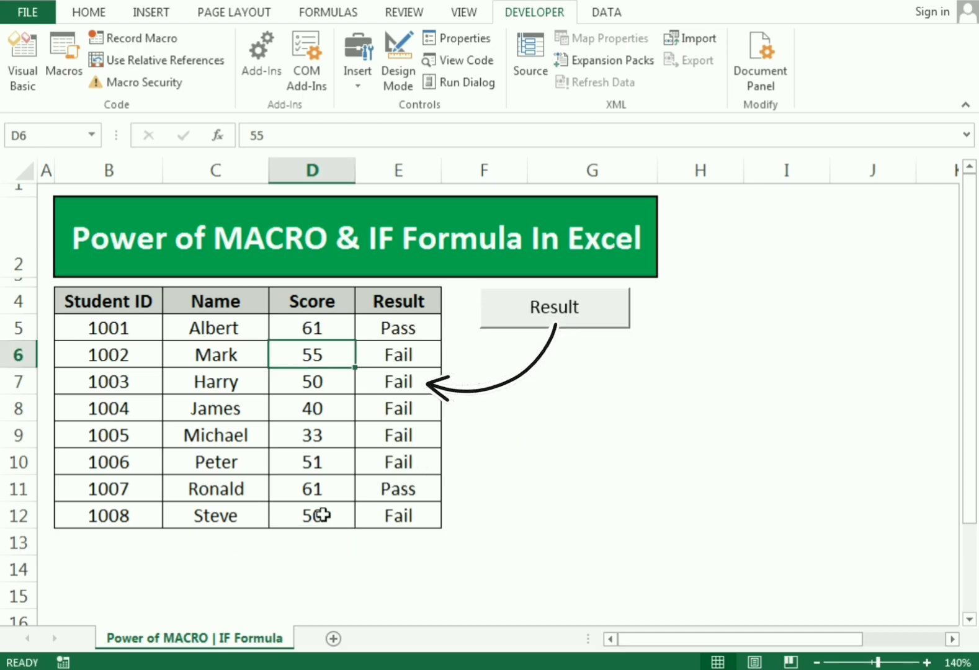
{"action": "left_click", "coordinate": [320, 514]}
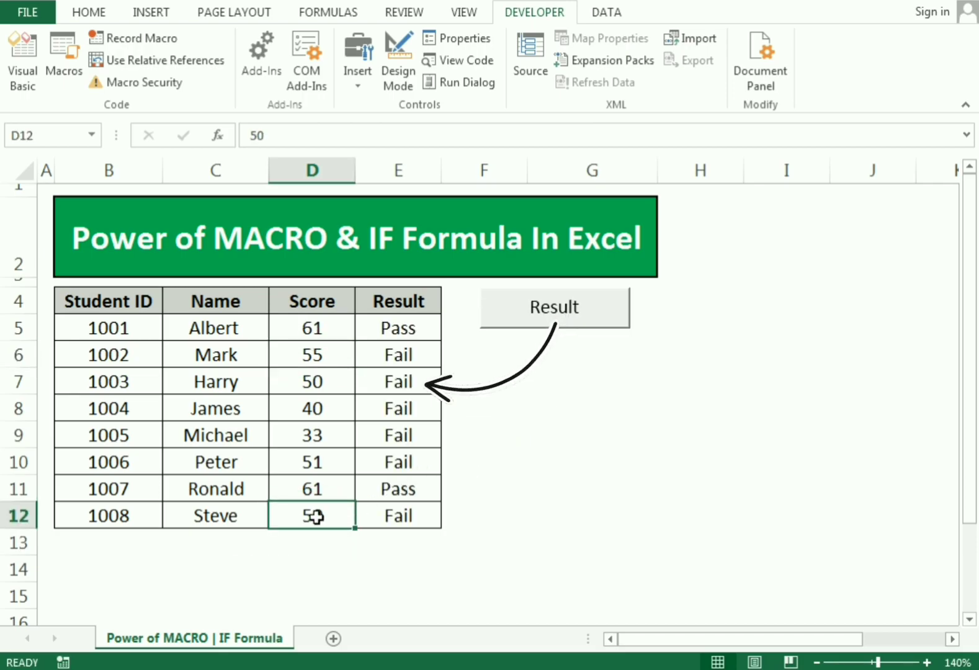
{"action": "left_click", "coordinate": [385, 520]}
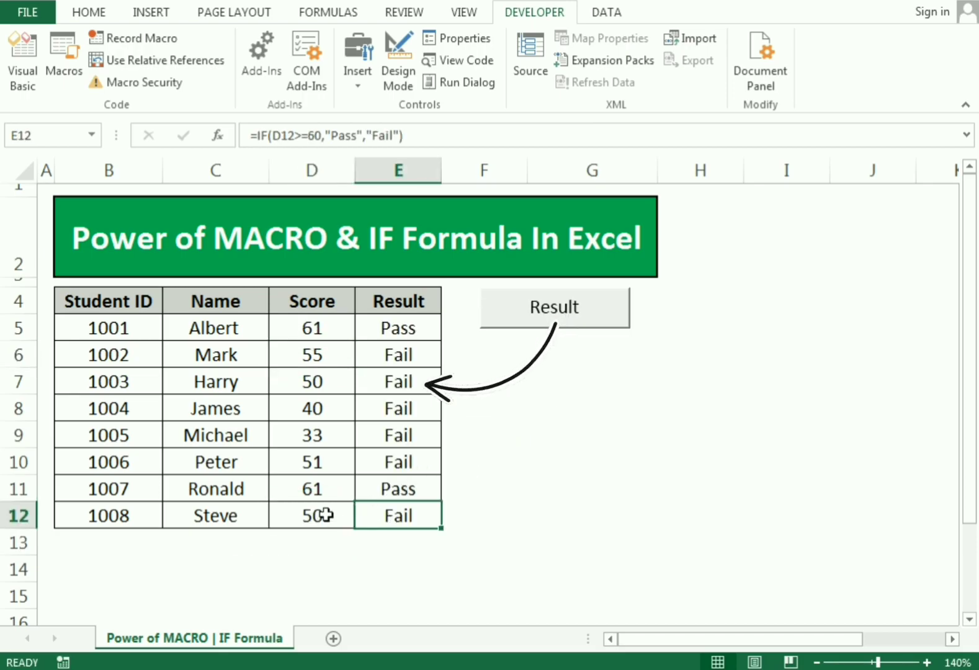
{"action": "left_click", "coordinate": [531, 479]}
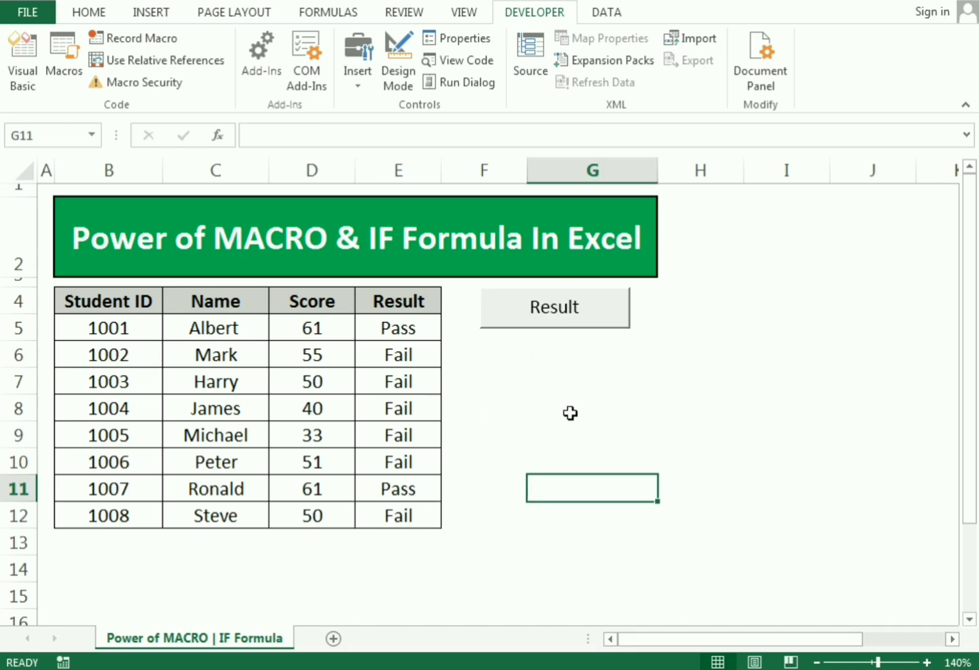